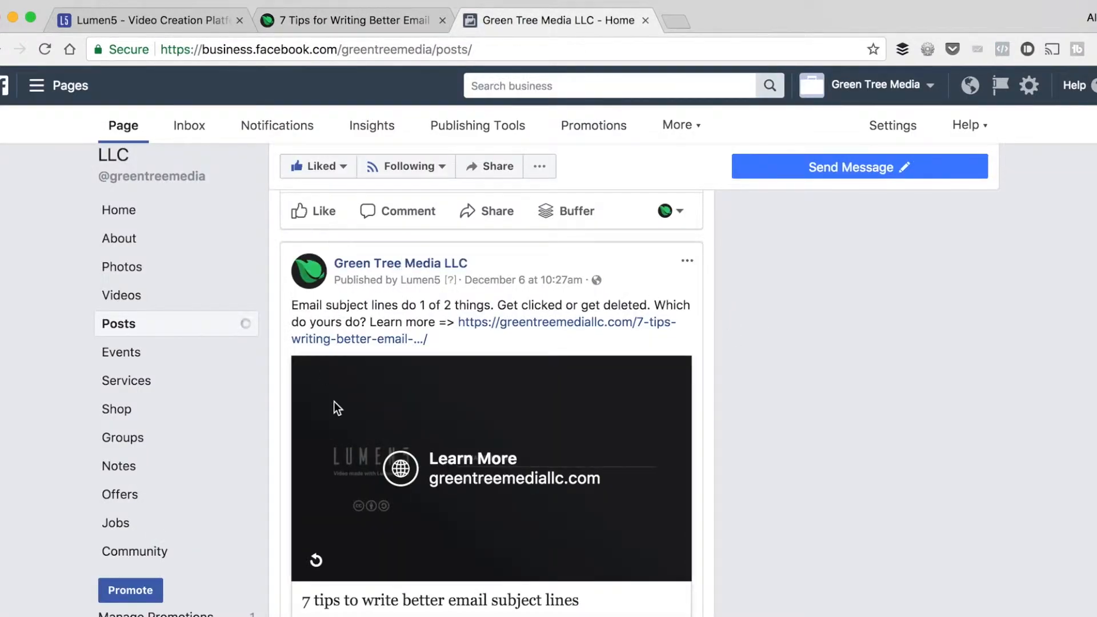
Replay the email subject lines video in the Green Tree Media post and pause it partway through.
left_click(317, 561)
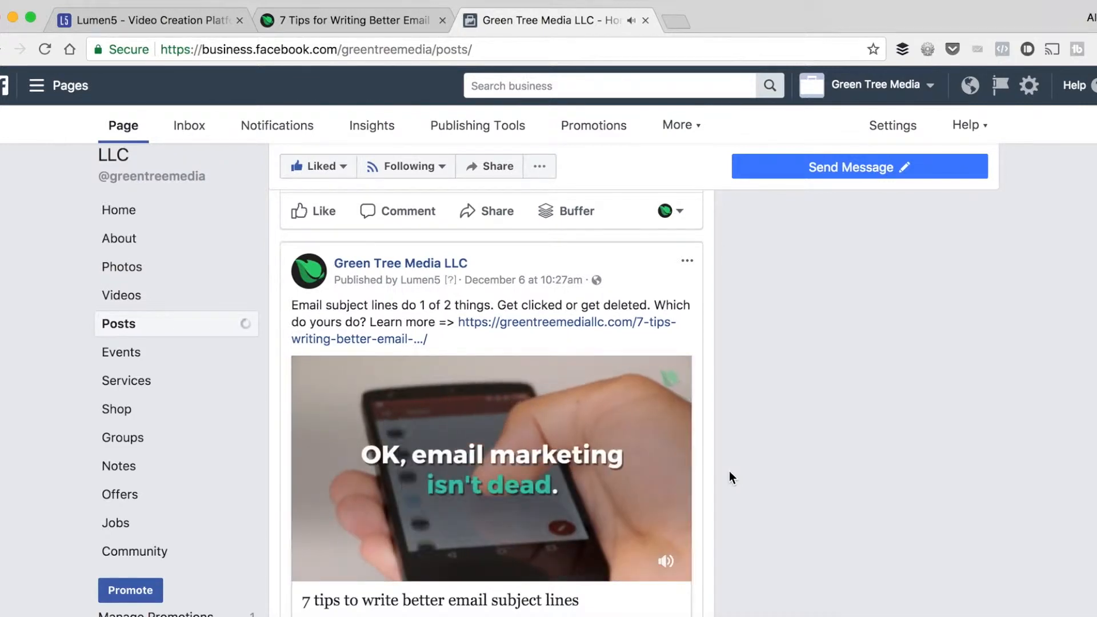
mouse_move(343, 558)
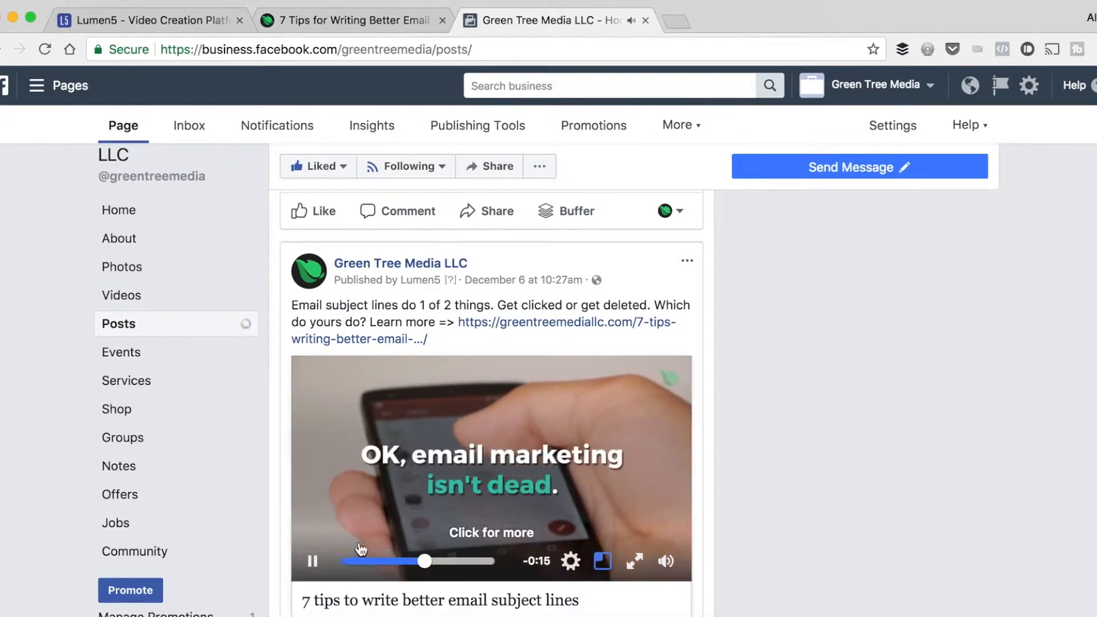
left_click(312, 561)
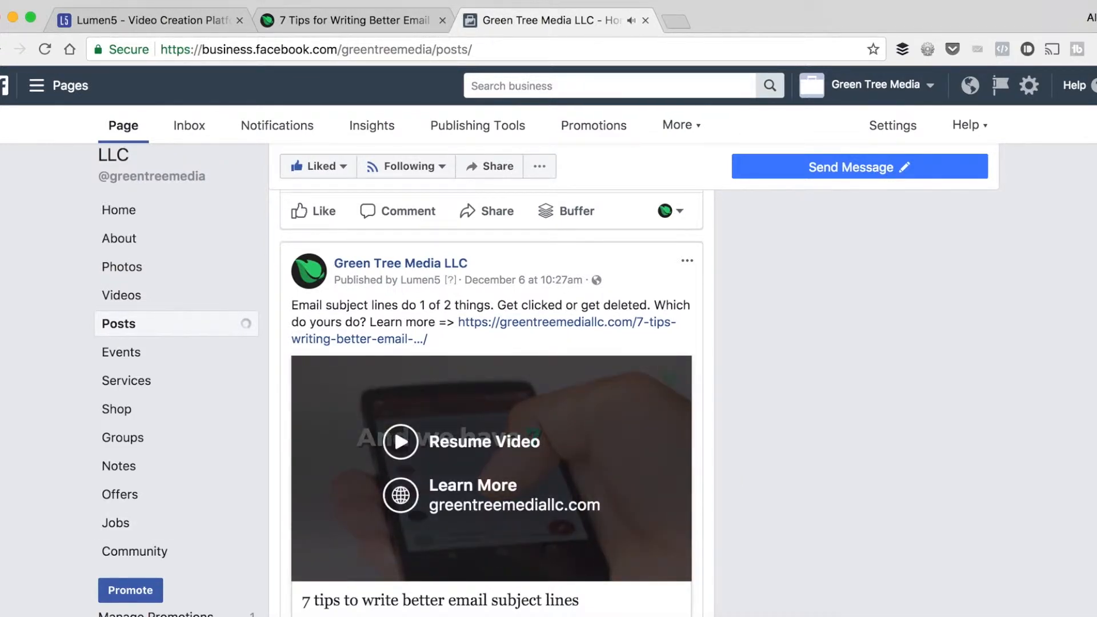
Switch to the Lumen5 site and open the page for creating a new video.
left_click(137, 17)
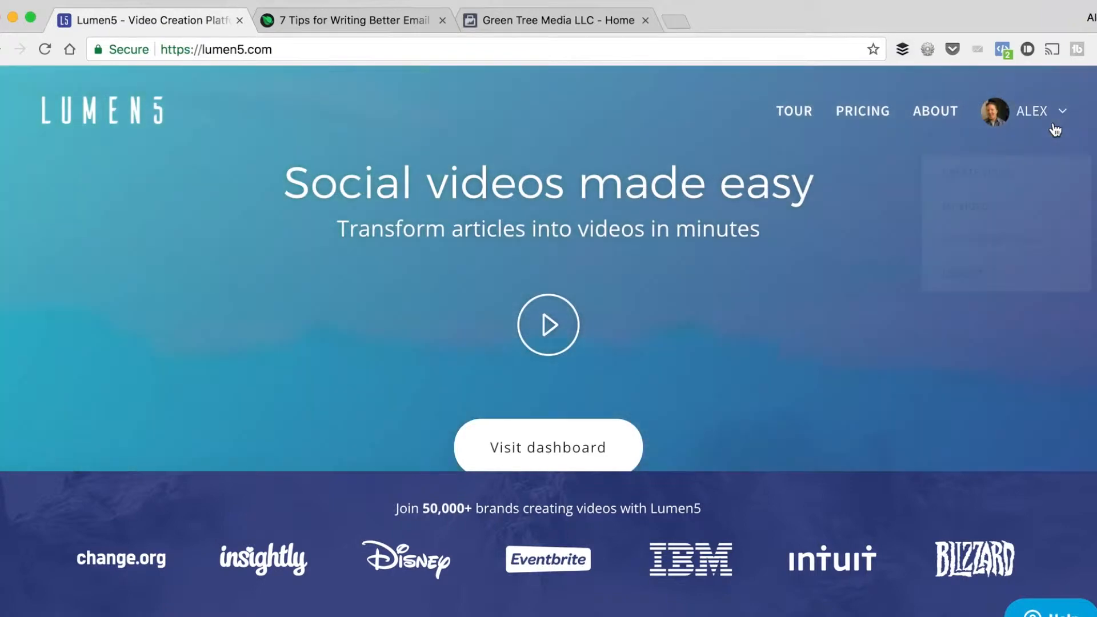
left_click(1048, 119)
left_click(973, 177)
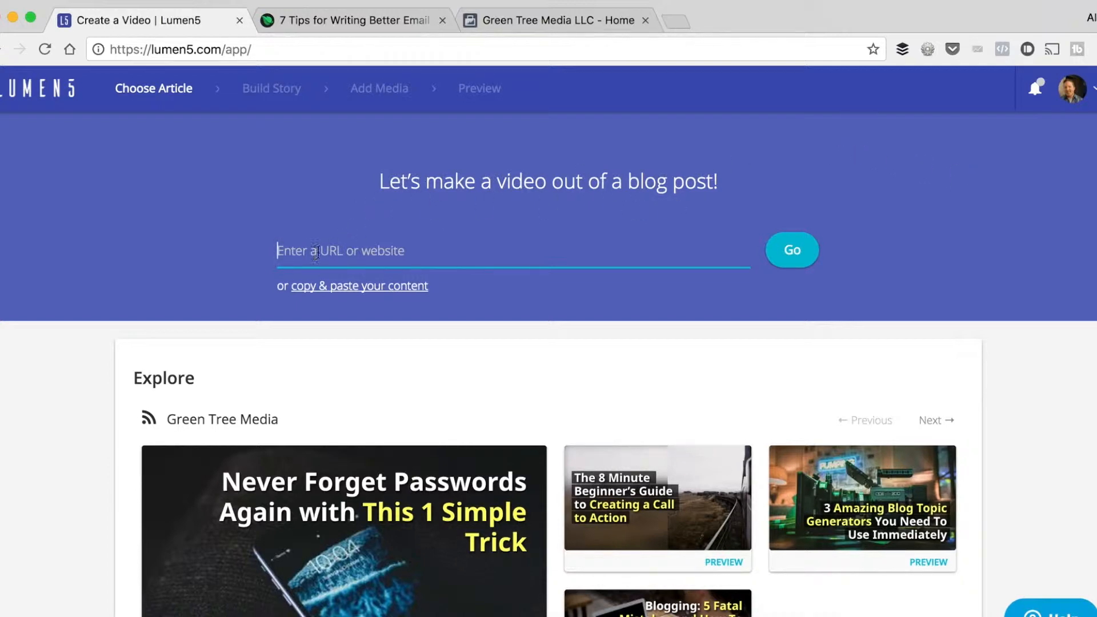
Review the blog article "7 Tips for Writing Better Email Subject Lines" as source content for the video.
left_click(342, 22)
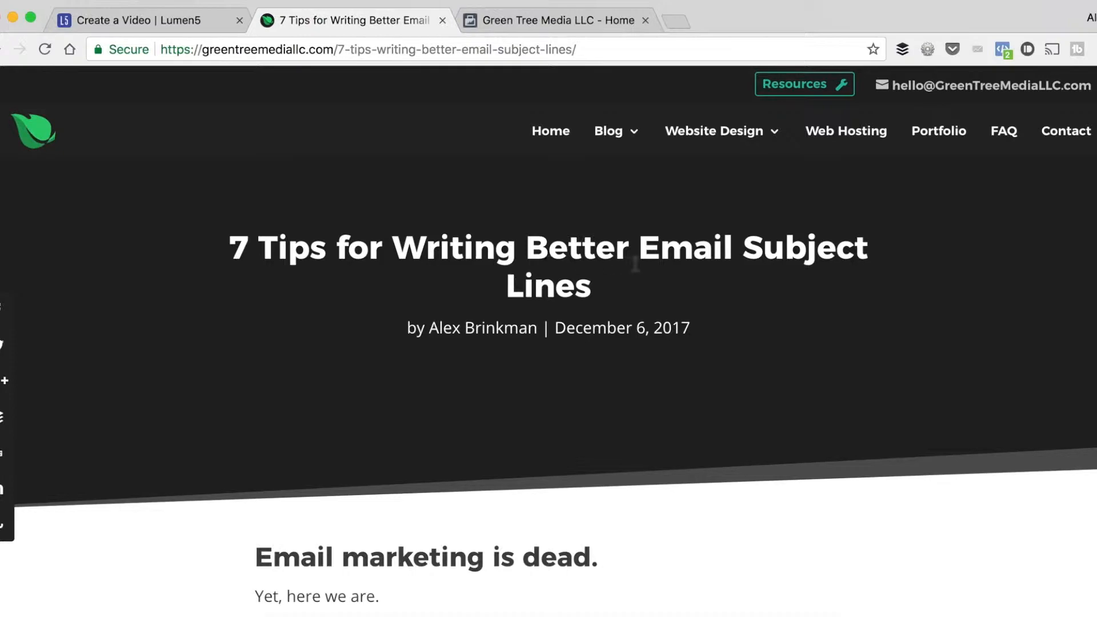
scroll(391, 351, "down", 10)
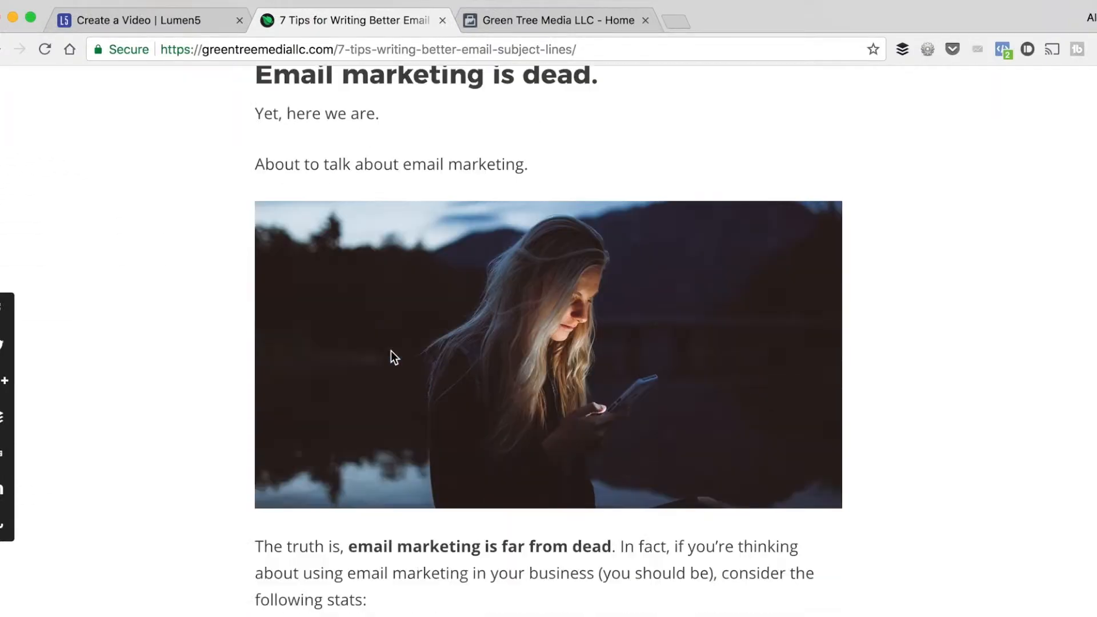
scroll(391, 351, "down", 20)
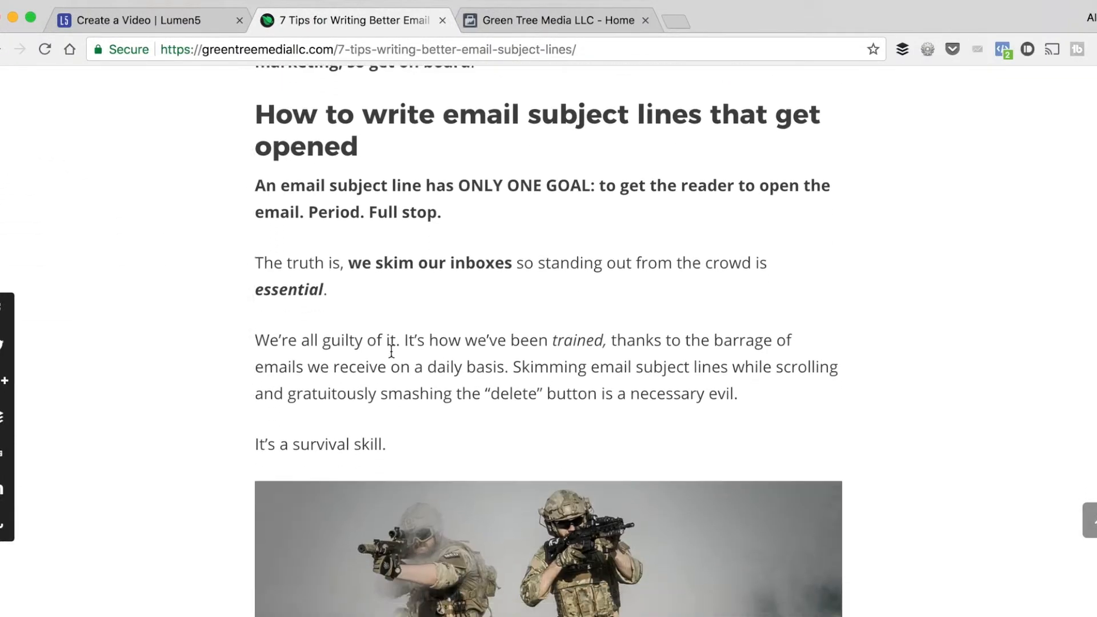
scroll(391, 352, "down", 15)
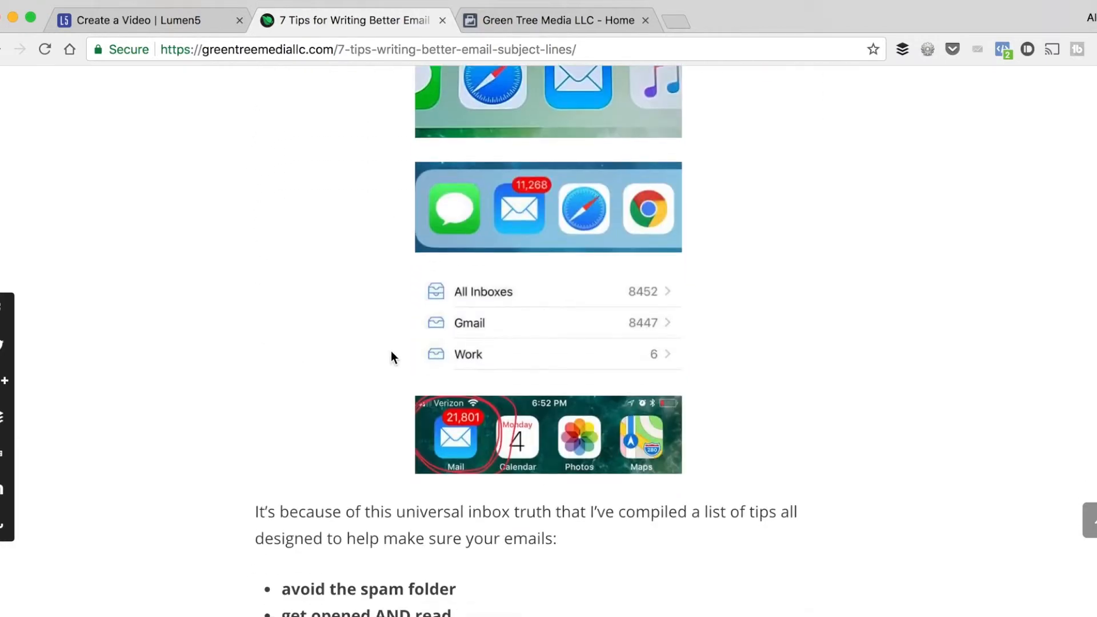
scroll(390, 353, "down", 8)
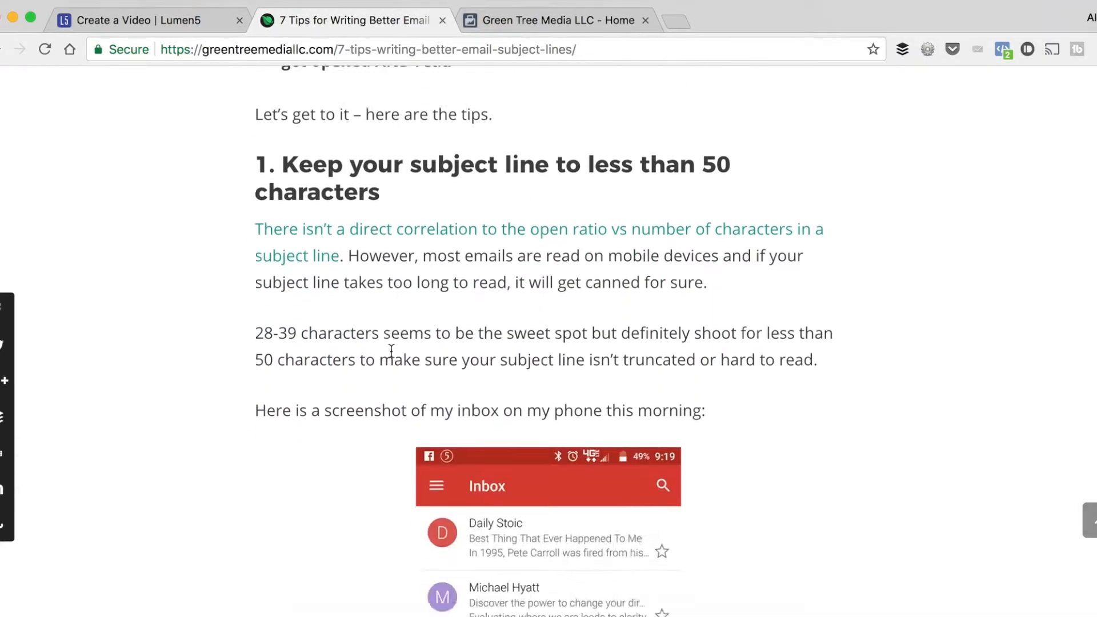
scroll(391, 350, "down", 7)
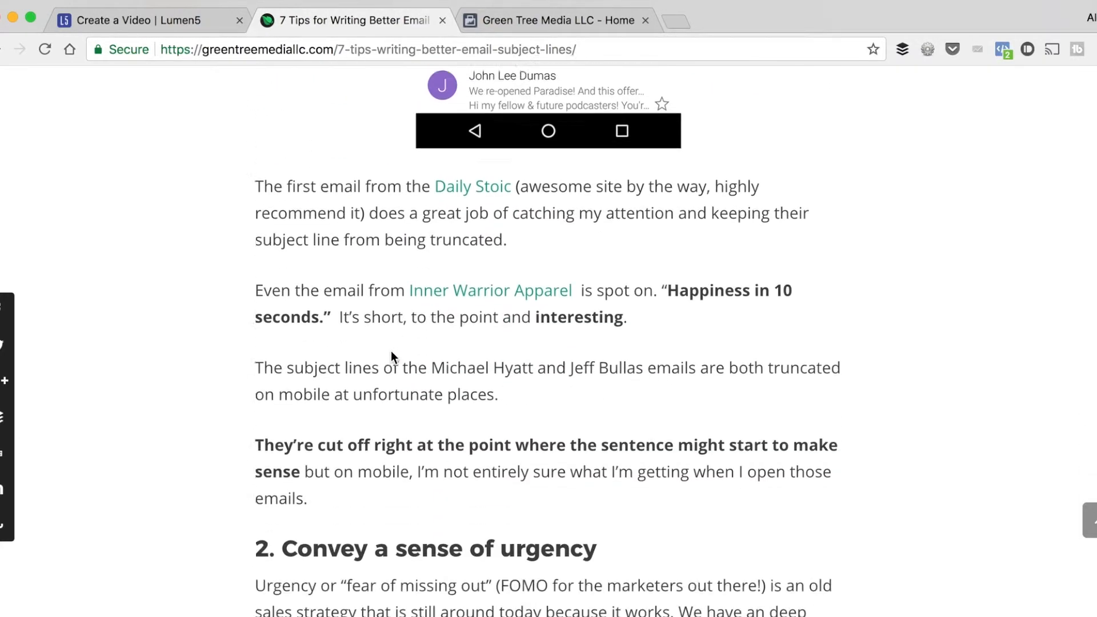
scroll(391, 351, "up", 20)
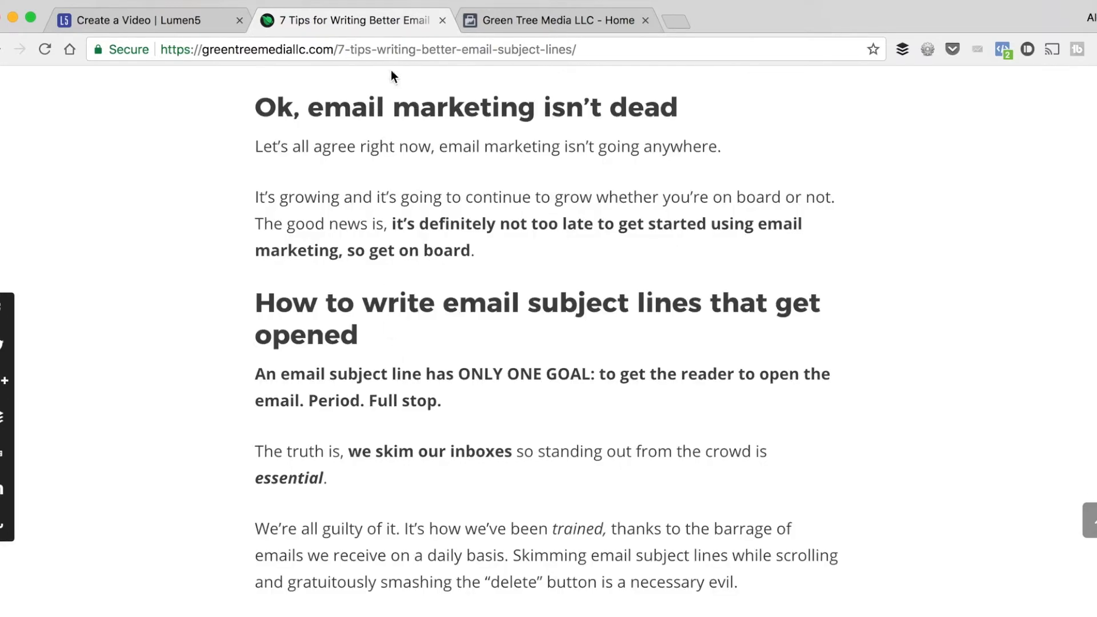
Copy the article's URL into Lumen5 as the video source and load it into the storyboard.
left_click(397, 50)
key("super+c")
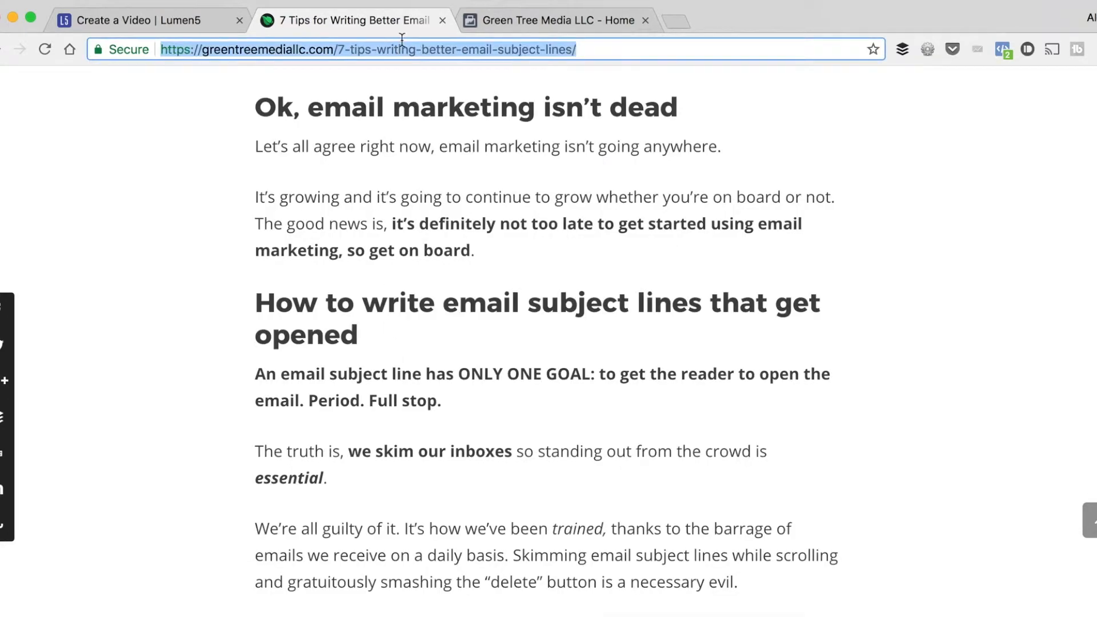
left_click(169, 22)
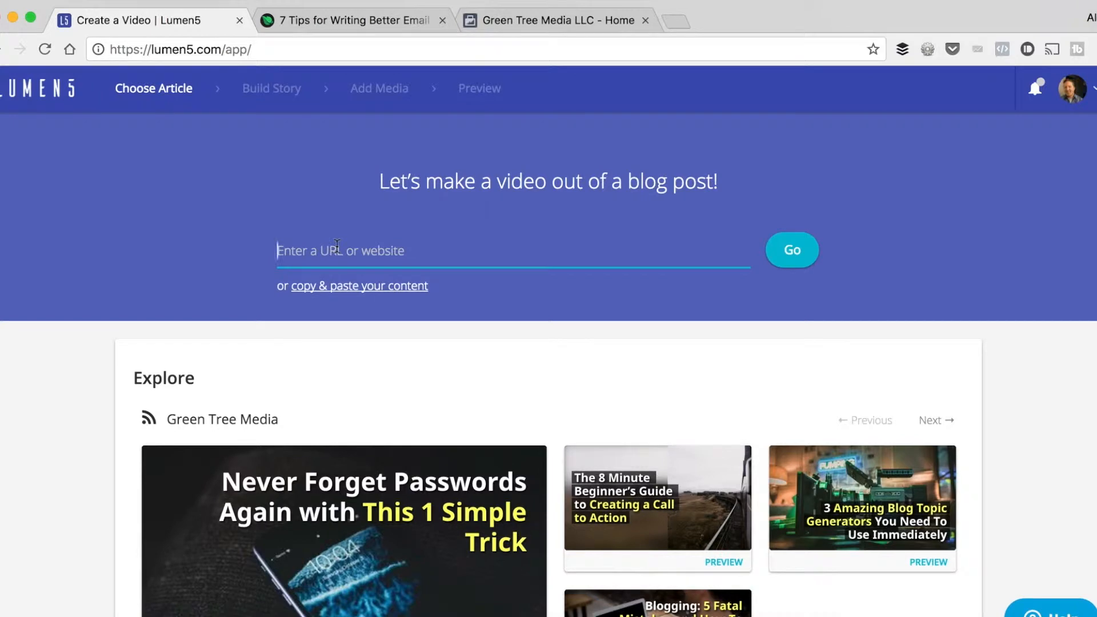
key("super+v")
left_click(797, 257)
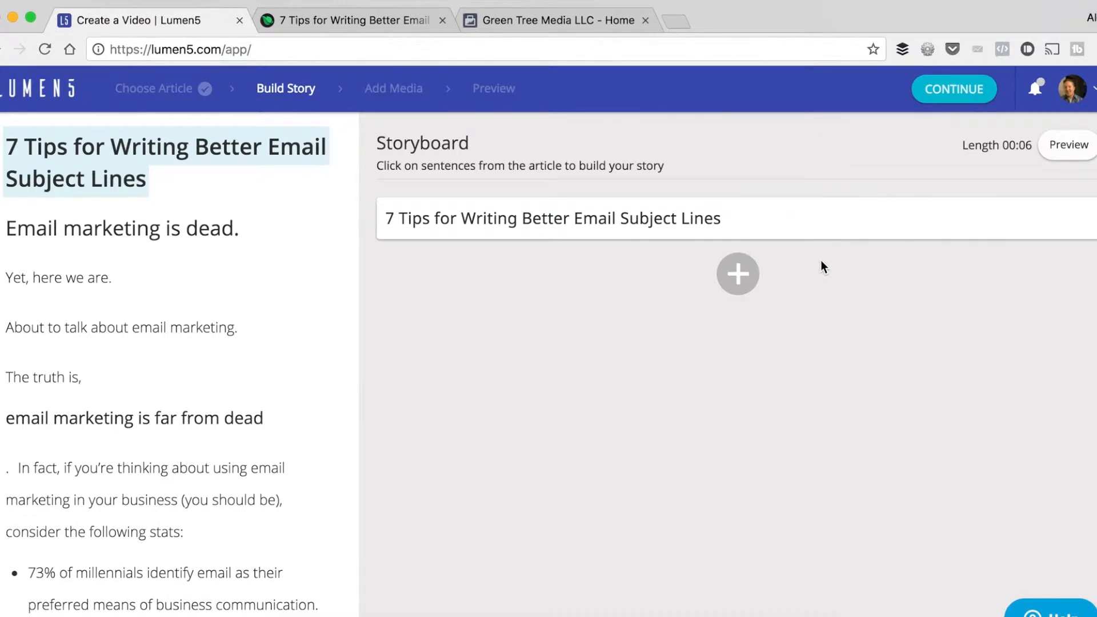
Add a custom line reading "Whatever" below the title in the storyboard.
left_click(736, 273)
left_click(736, 273)
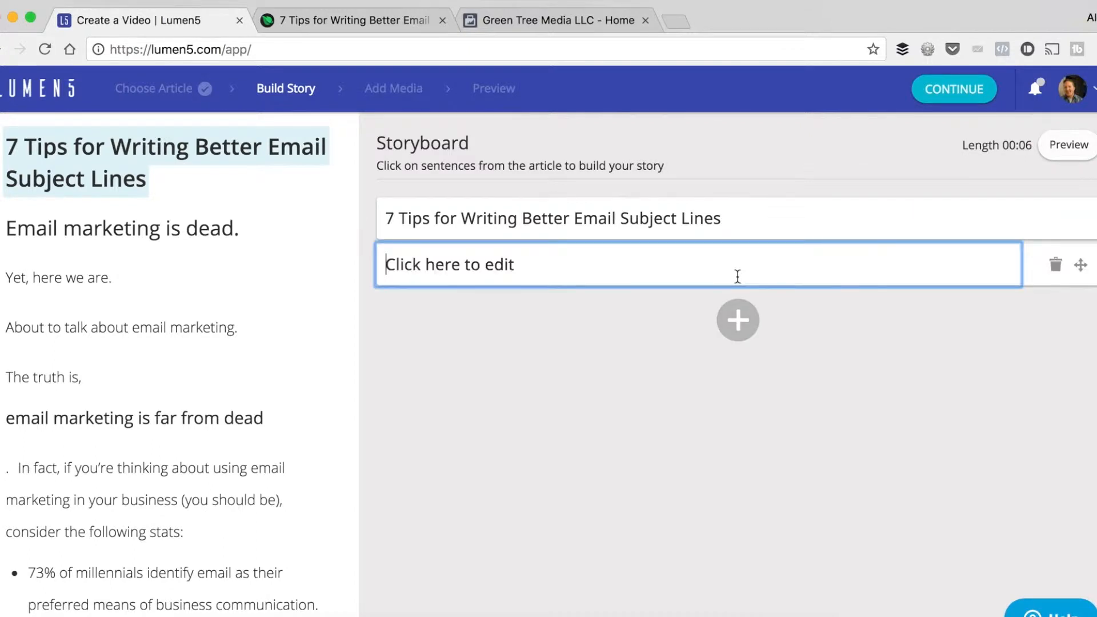
type("Whatever")
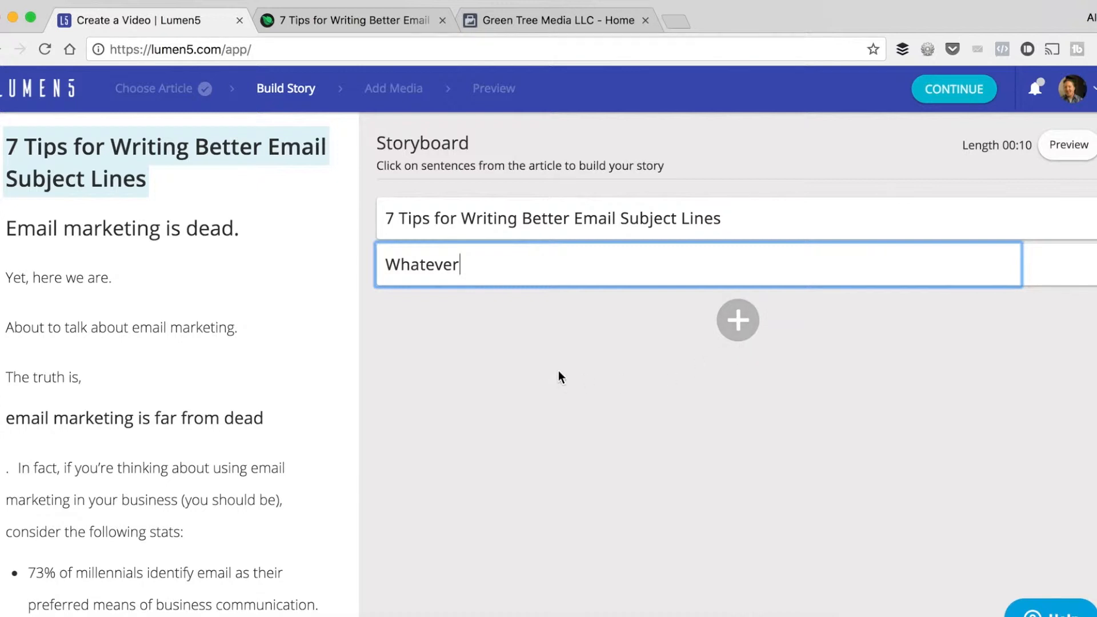
left_click(559, 372)
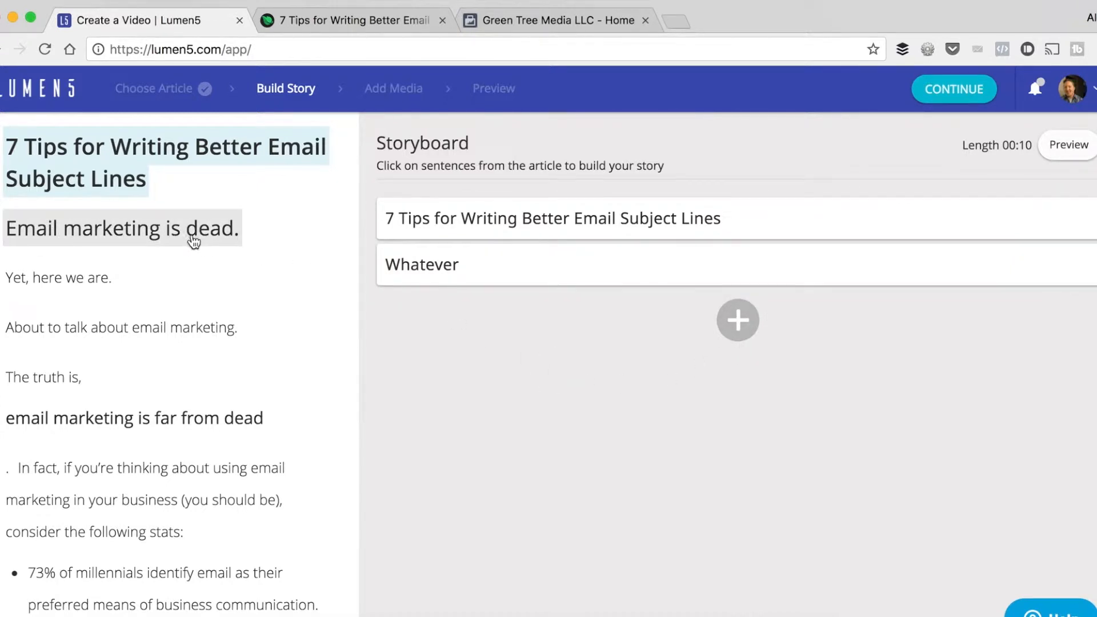
Add the article's three email statistics (73% of millennials, 80% of retail professionals, 320% more revenue) to the storyboard.
scroll(91, 356, "down", 3)
scroll(90, 359, "down", 2)
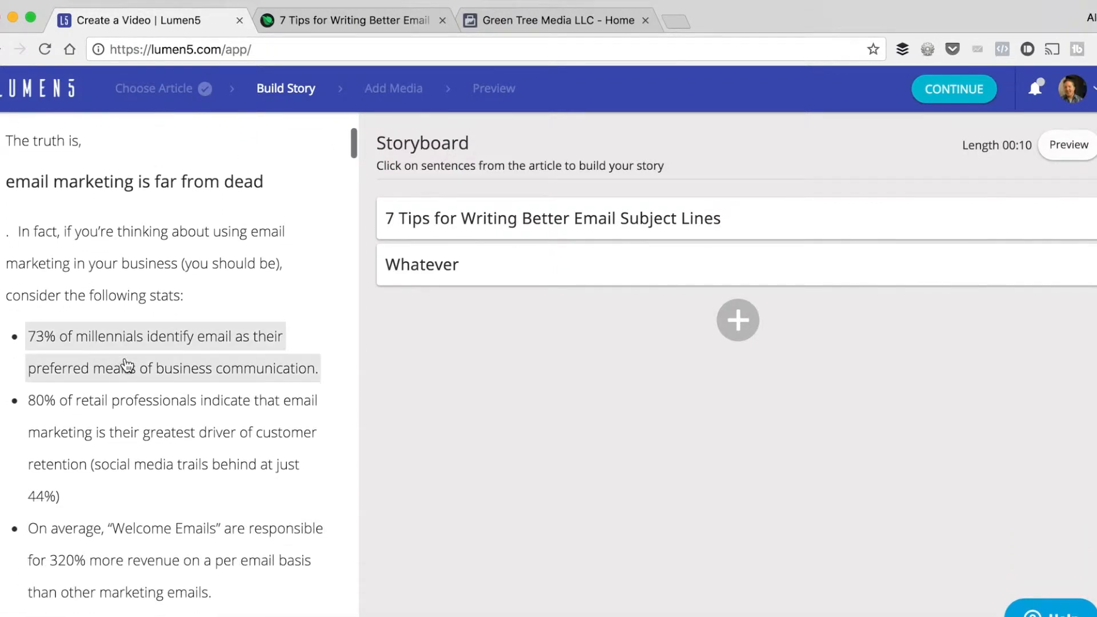
left_click(136, 358)
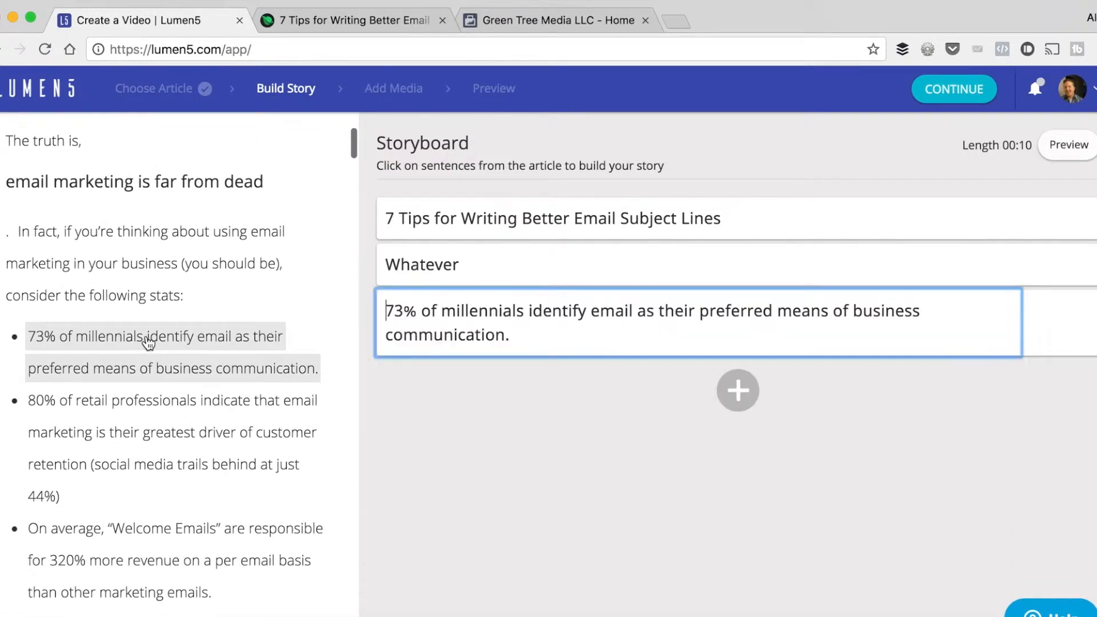
left_click(123, 433)
scroll(120, 431, "down", 1)
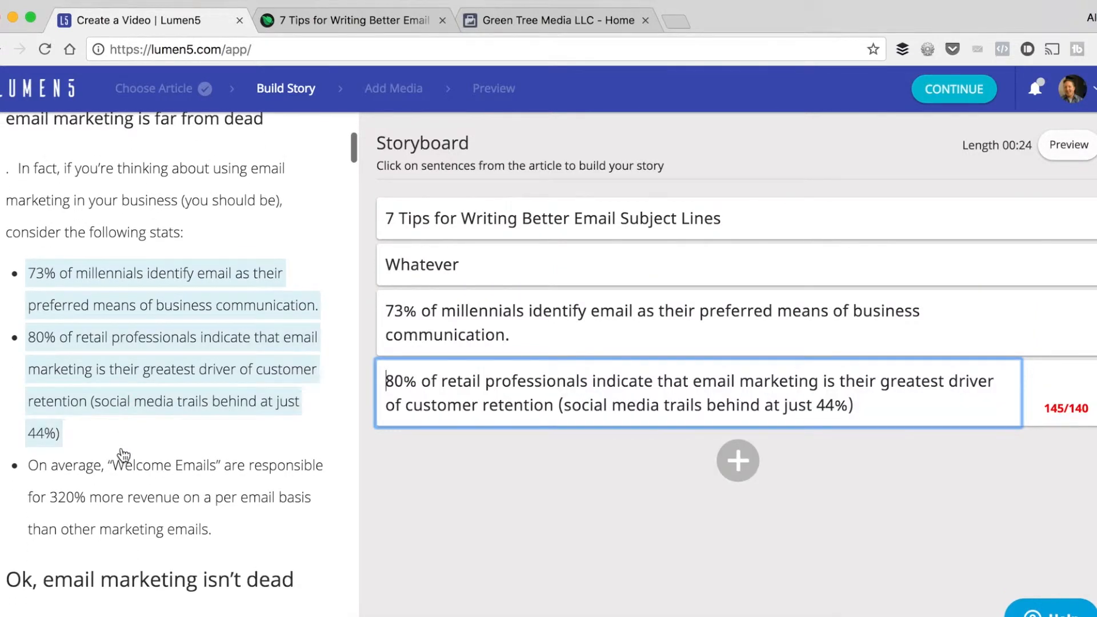
left_click(118, 474)
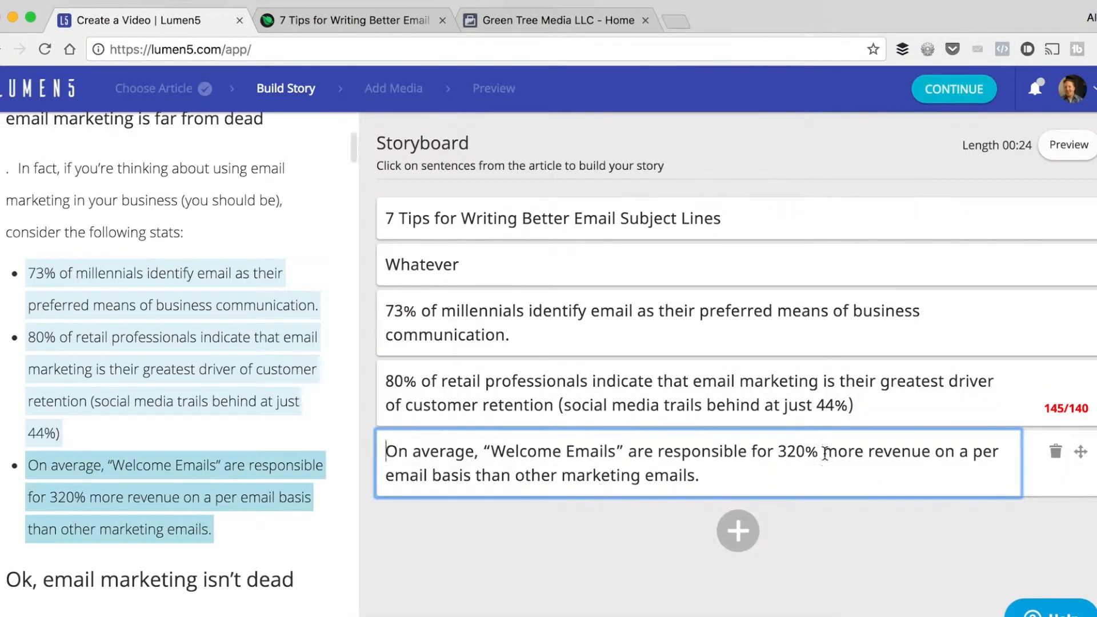
Shorten the 80% of retail professionals line by removing "(social media trails behind at just 44%)".
left_click(865, 412)
left_click_drag(865, 412, 560, 394)
mouse_move(1048, 411)
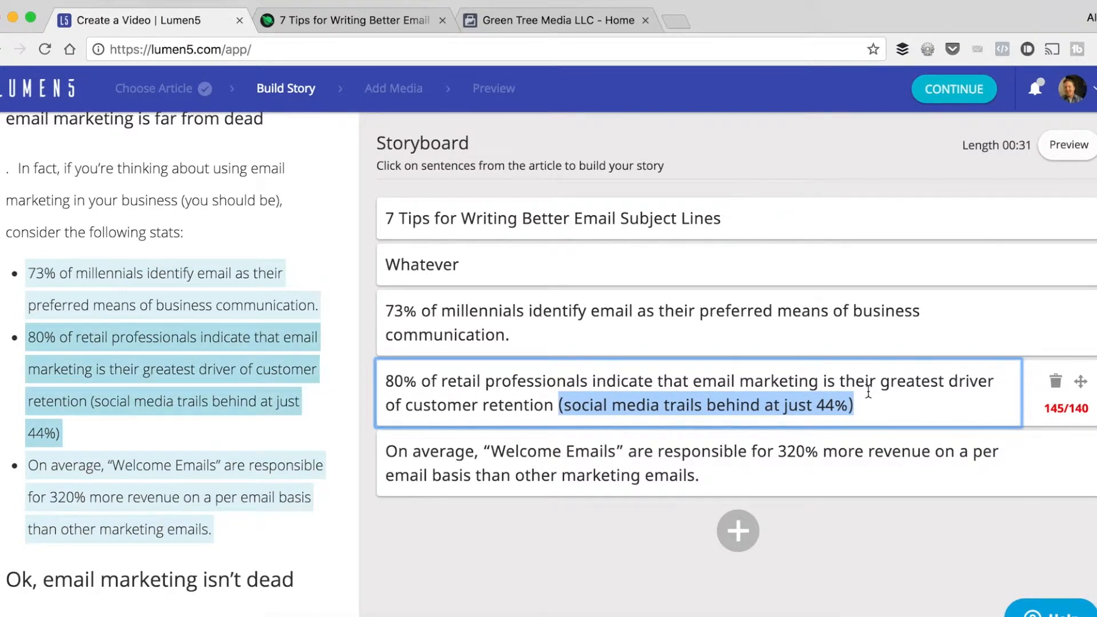
key("BackSpace")
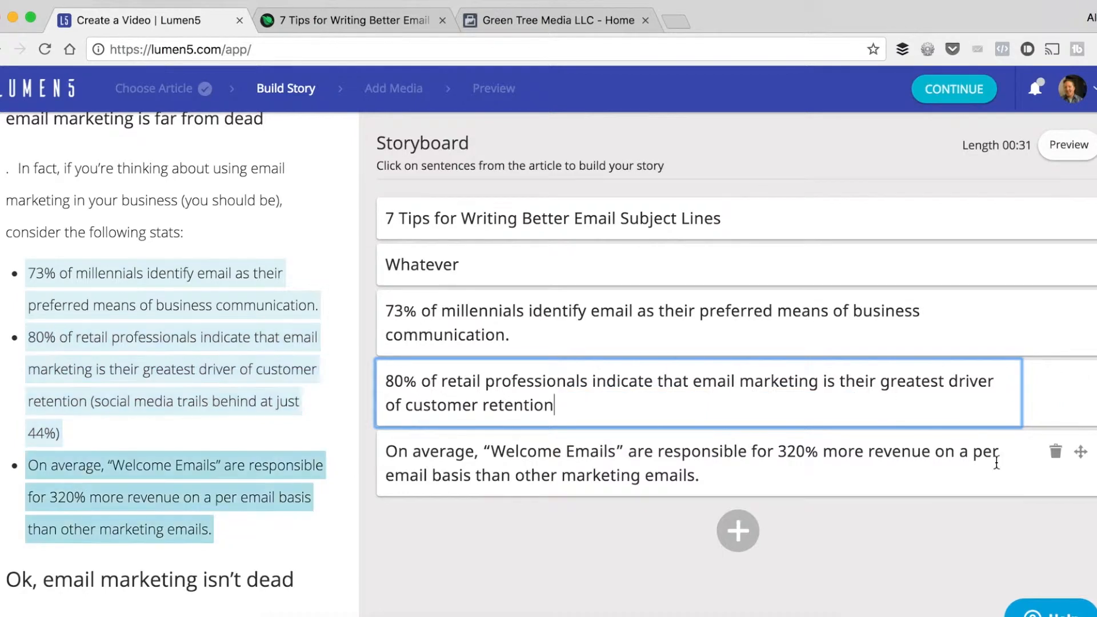
left_click(903, 554)
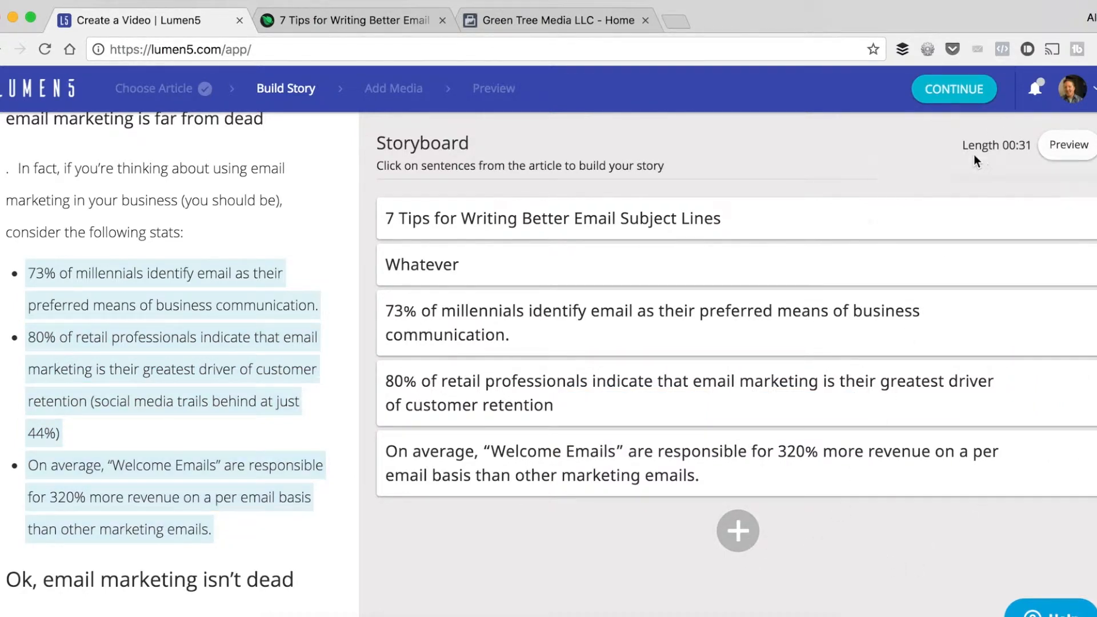
Check the storyboard's total video length and the recommended duration.
left_click_drag(963, 145, 1030, 148)
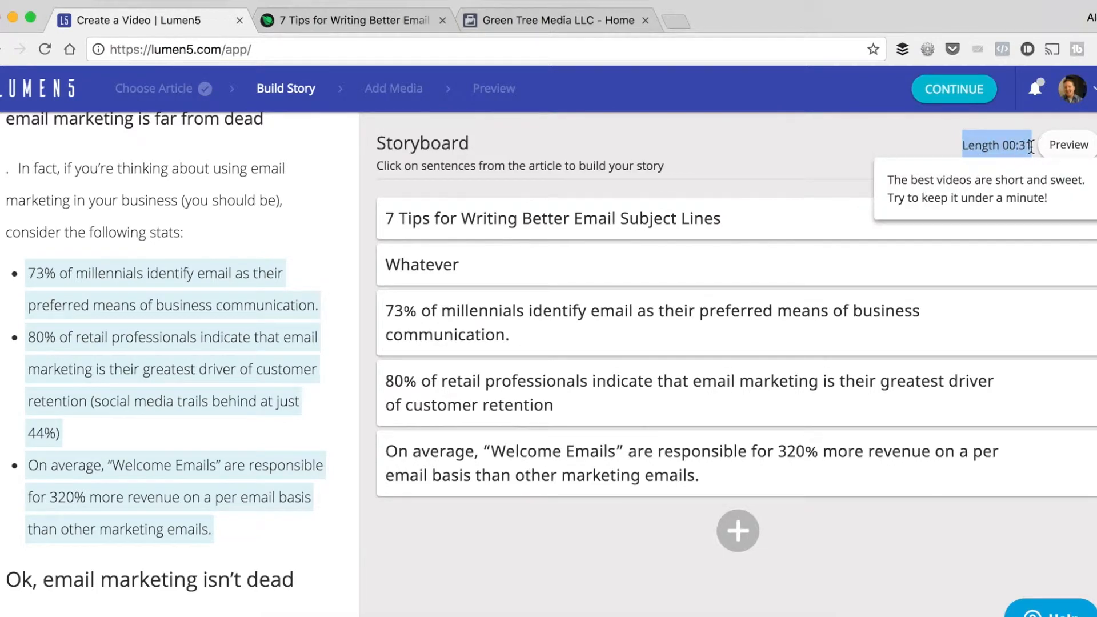
mouse_move(984, 147)
left_click(908, 147)
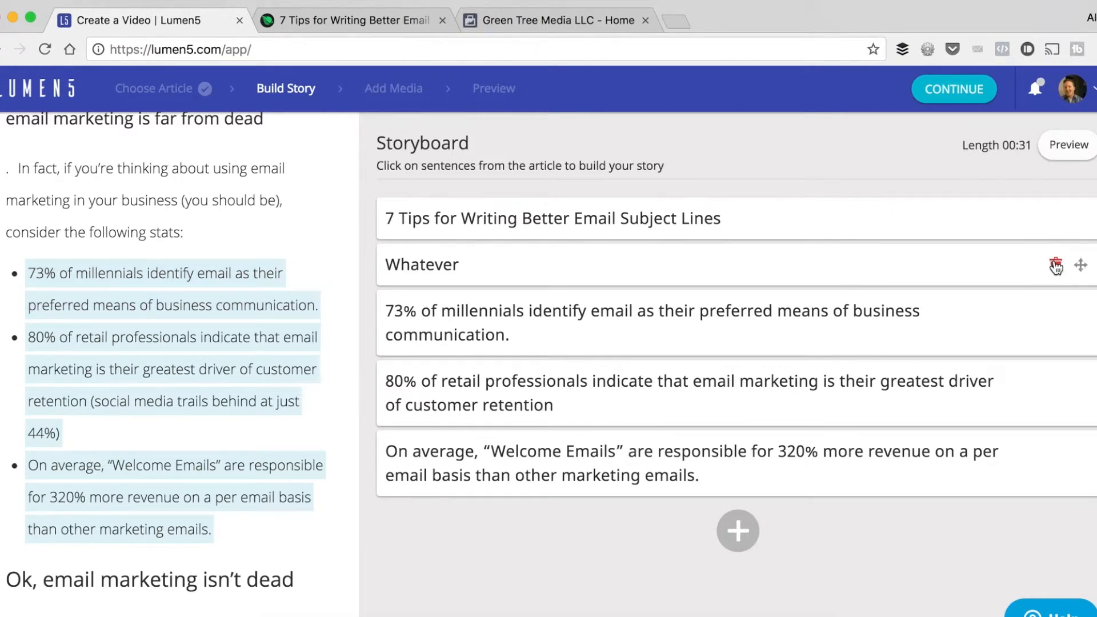
Delete the "Whatever" line from the storyboard and proceed to the Add Media stage.
left_click(1056, 264)
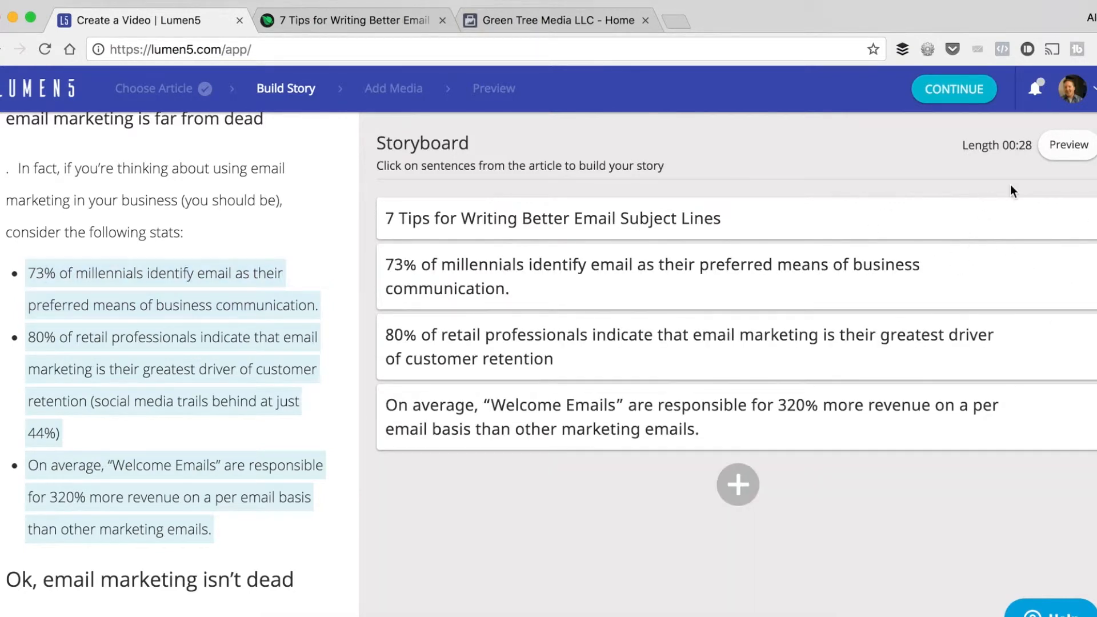
left_click(953, 89)
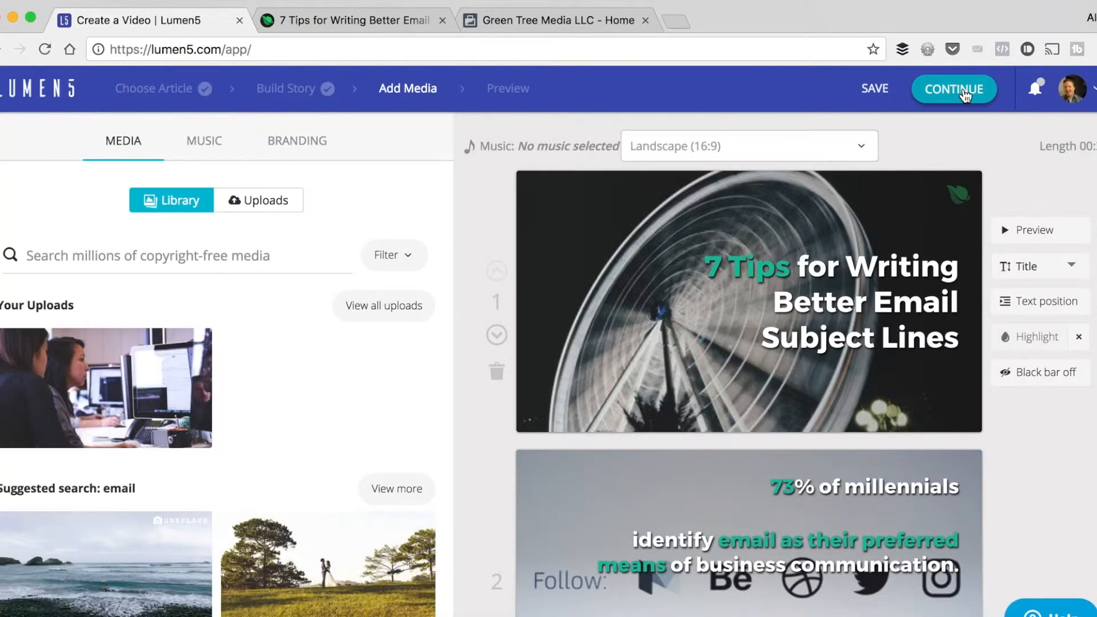
Replace the first scene's background with the article image of the woman looking at her phone.
scroll(564, 280, "down", 5)
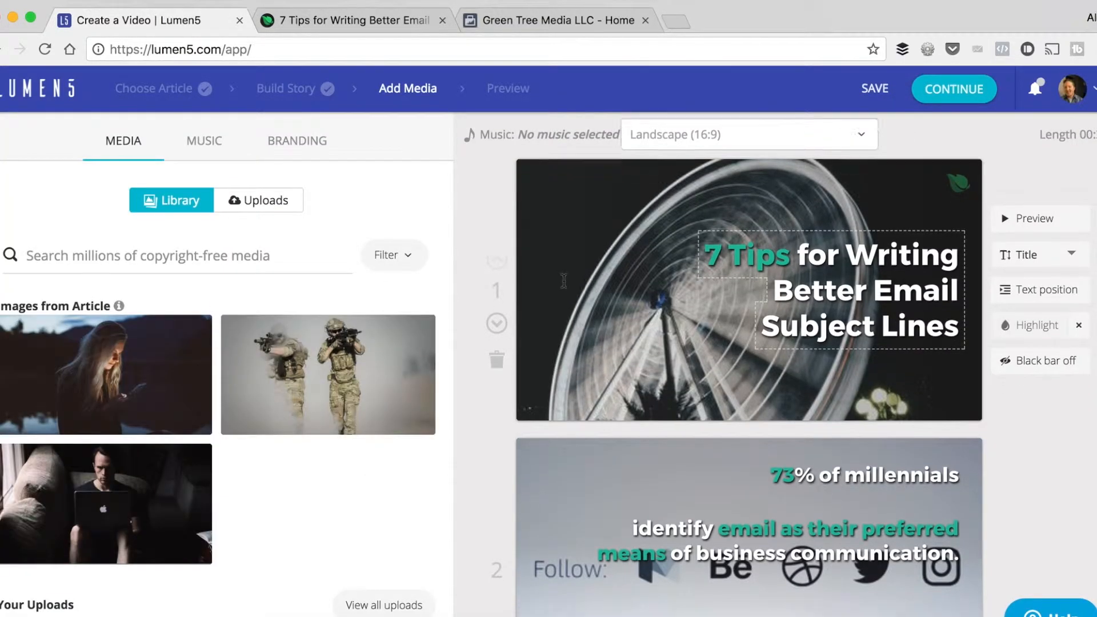
scroll(564, 280, "down", 2)
scroll(564, 280, "up", 6)
scroll(564, 280, "up", 2)
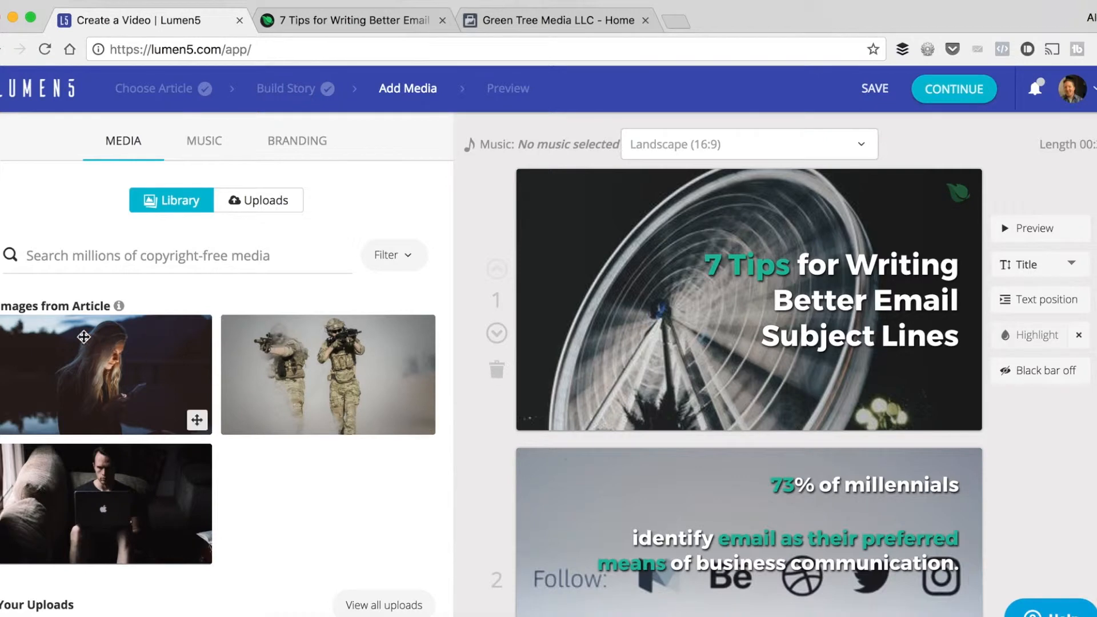
left_click_drag(102, 367, 652, 328)
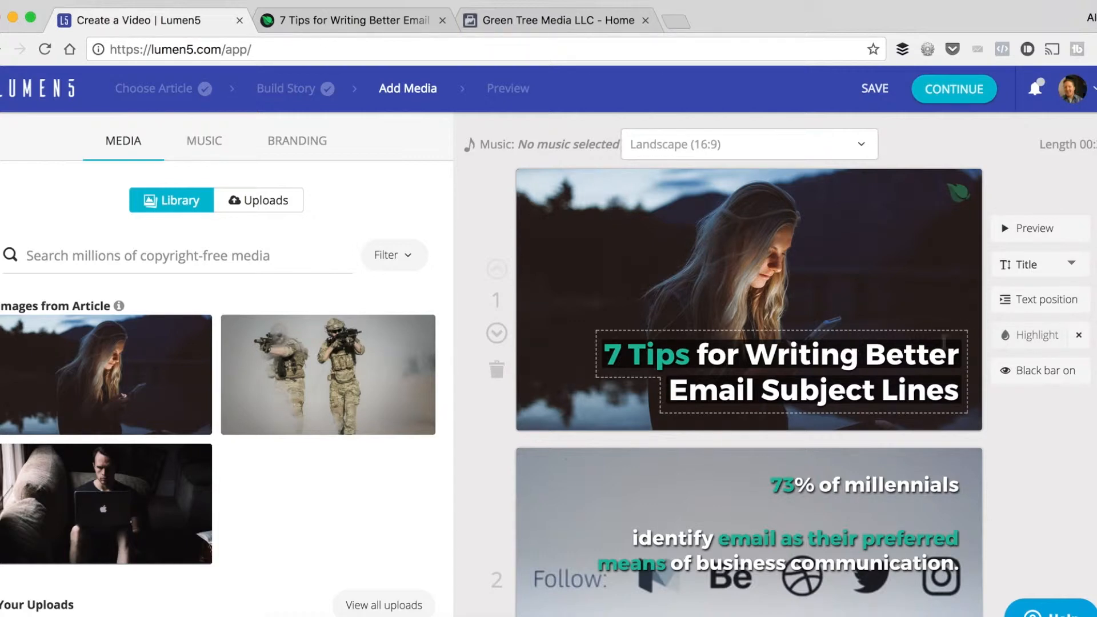
Try the centre and bottom-corner text positions for the first scene's title, settling on the bottom-left position.
left_click(1038, 301)
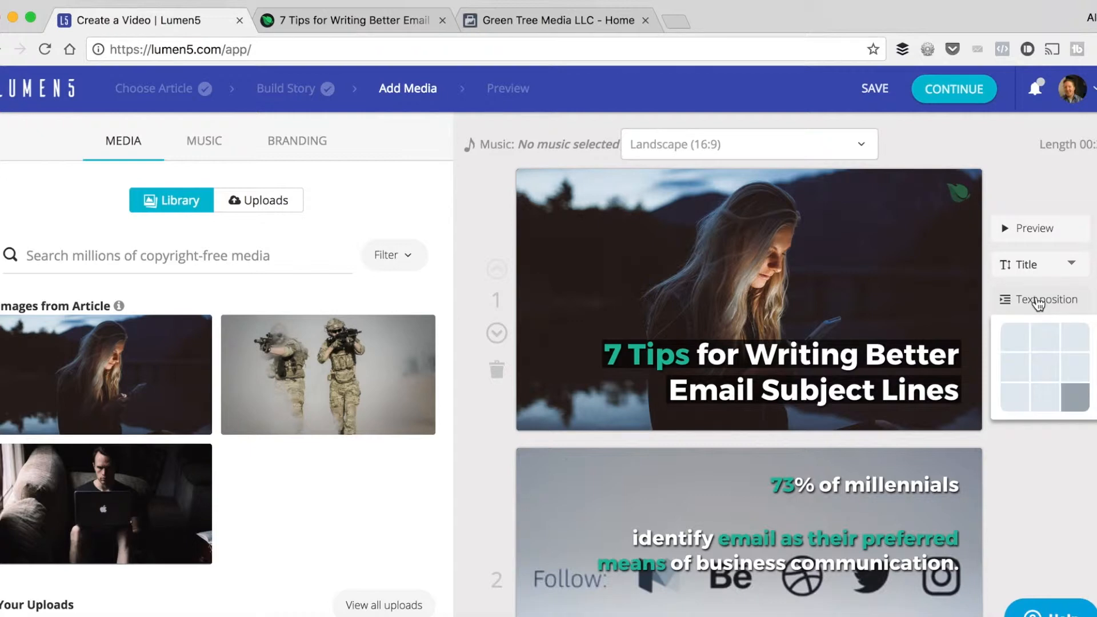
left_click(1045, 362)
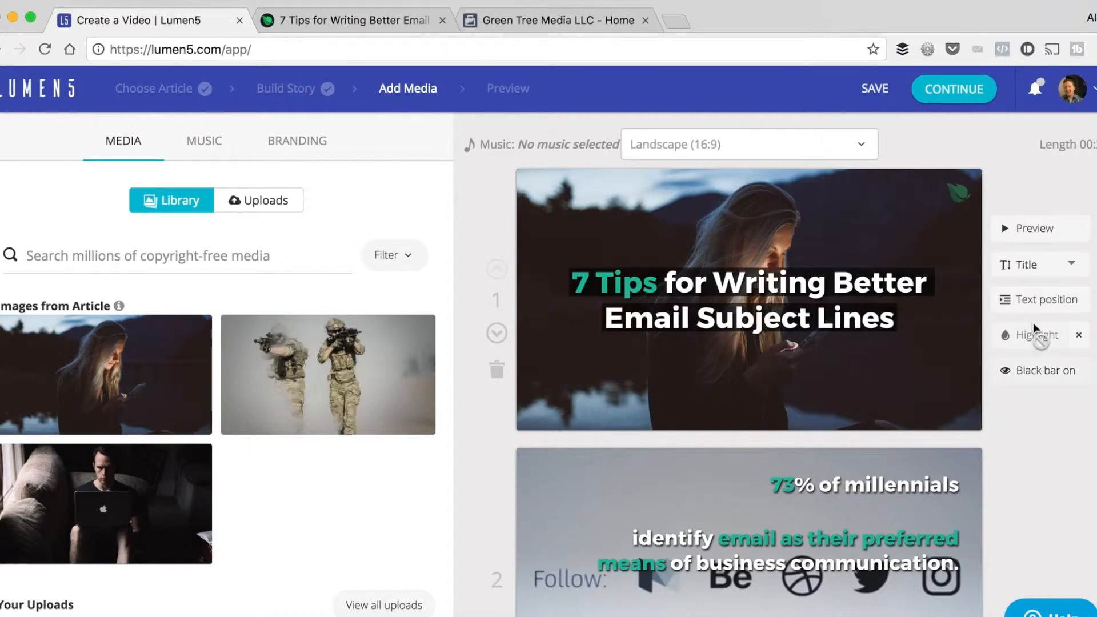
mouse_move(1027, 310)
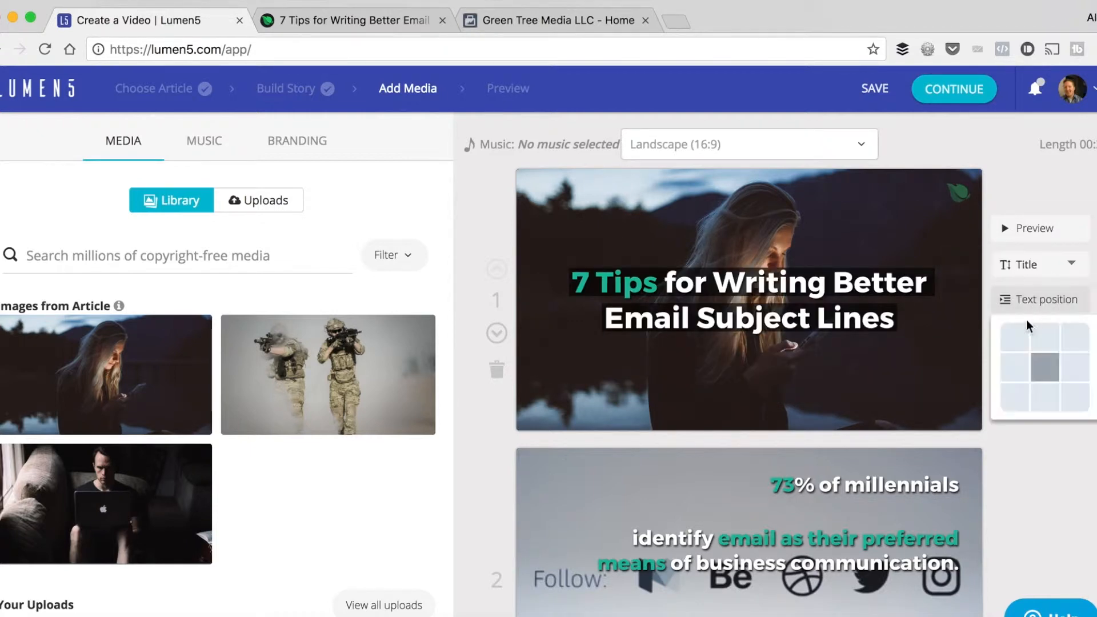
left_click(1009, 391)
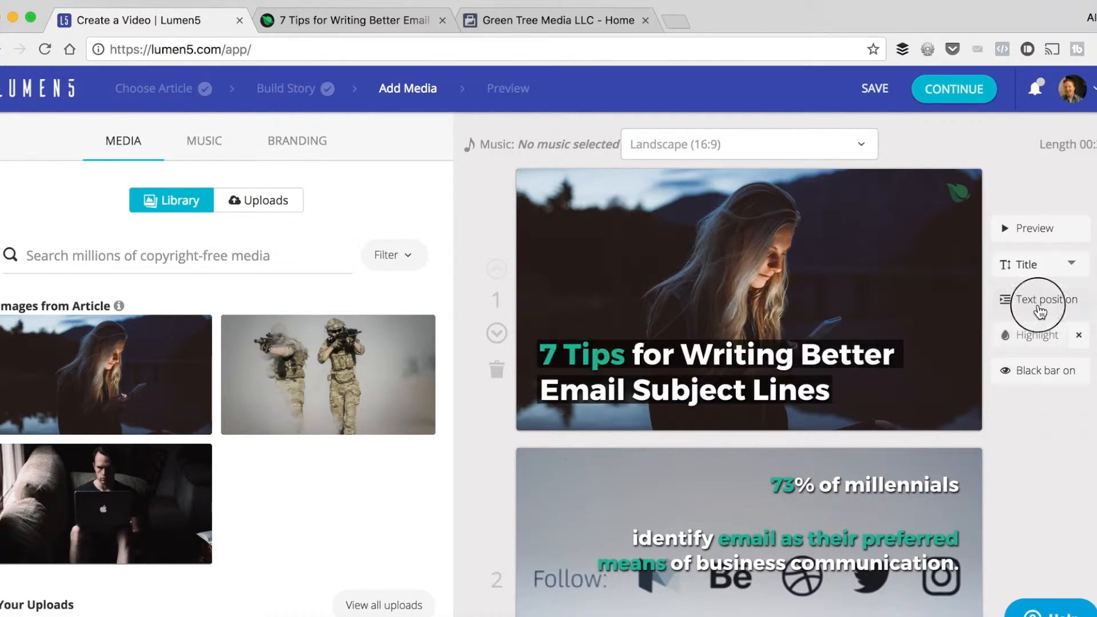
mouse_move(1034, 309)
left_click(1044, 369)
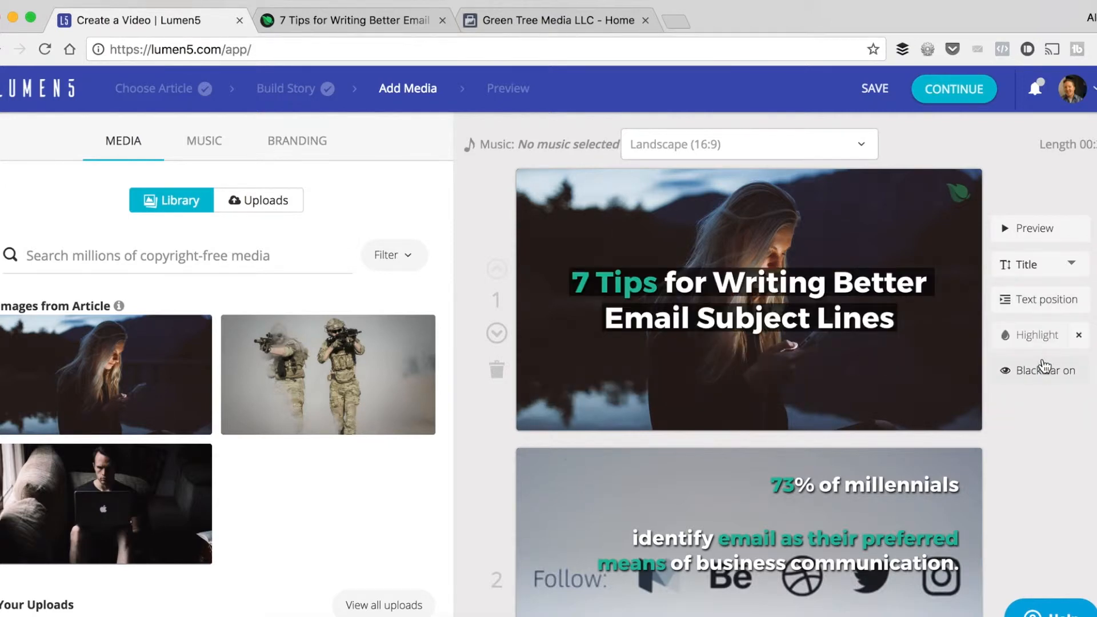
mouse_move(1043, 304)
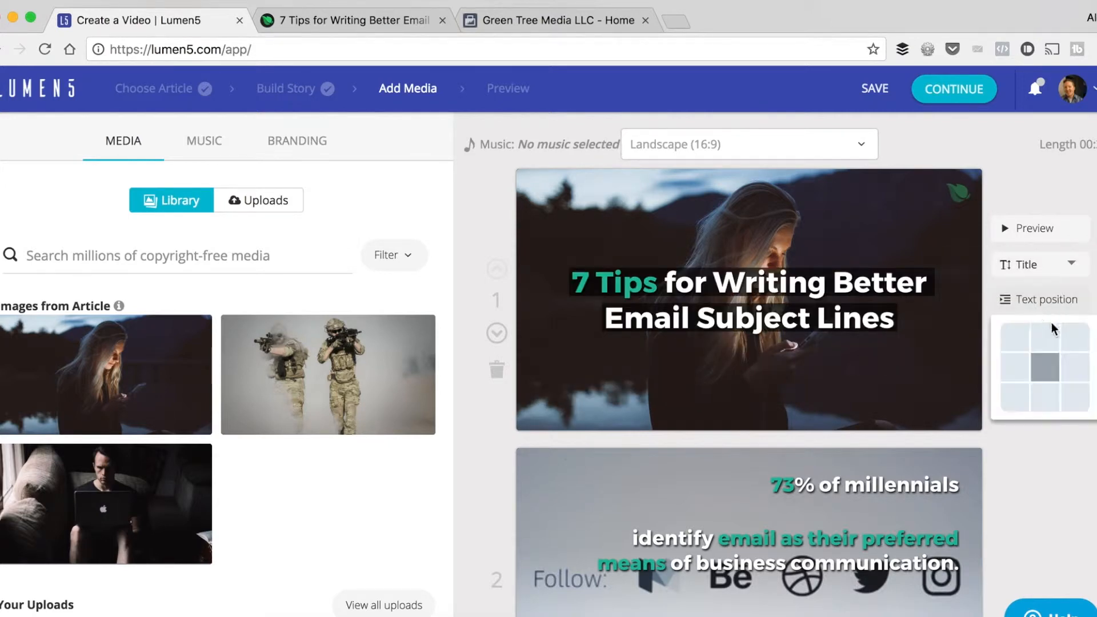
left_click(1074, 397)
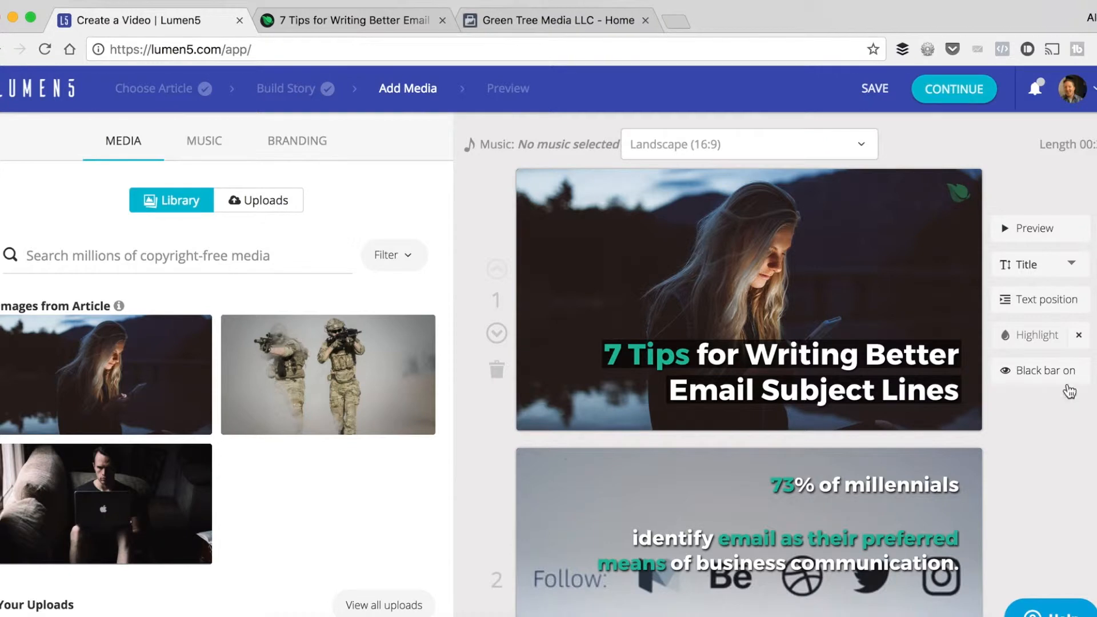
mouse_move(1039, 303)
left_click(1015, 400)
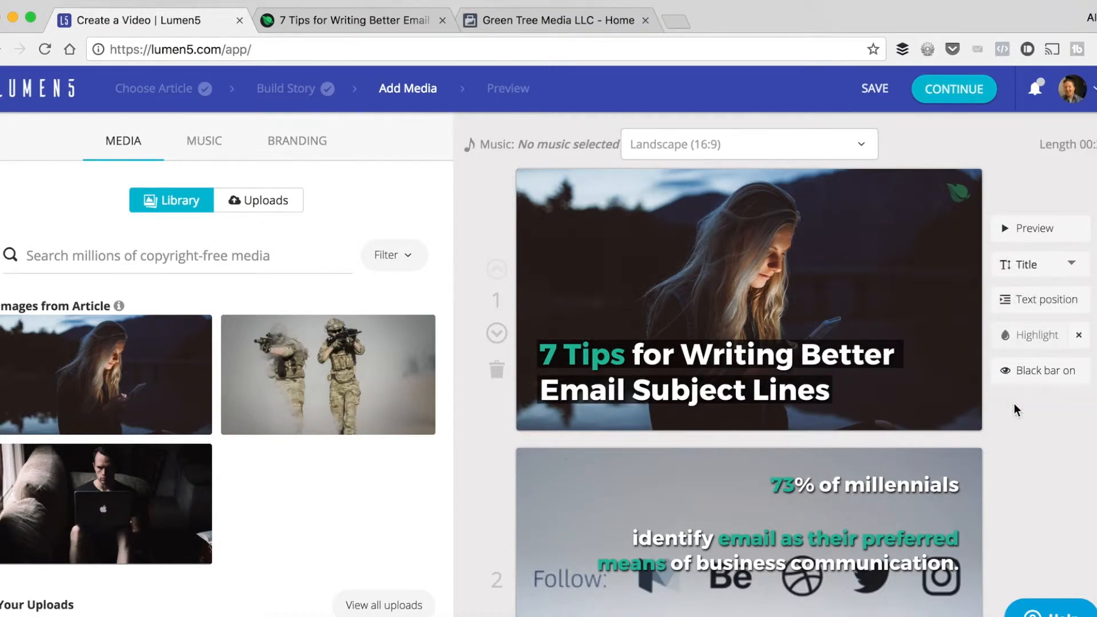
Try the Text, Quote and No Text styles on the first scene and switch it back to Title.
left_click(1023, 266)
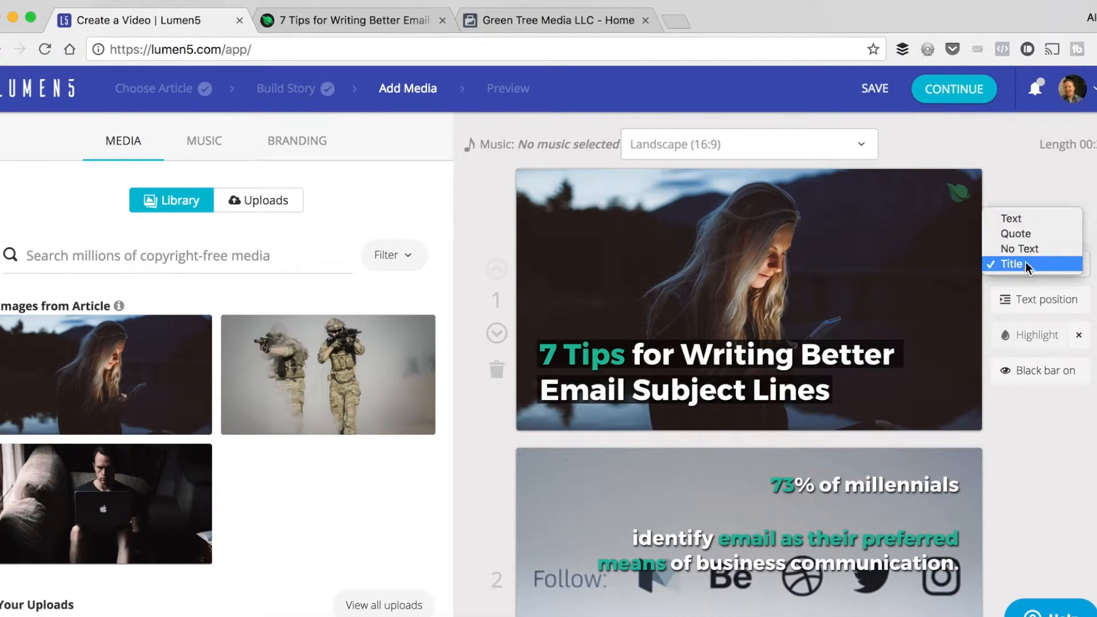
left_click(1026, 219)
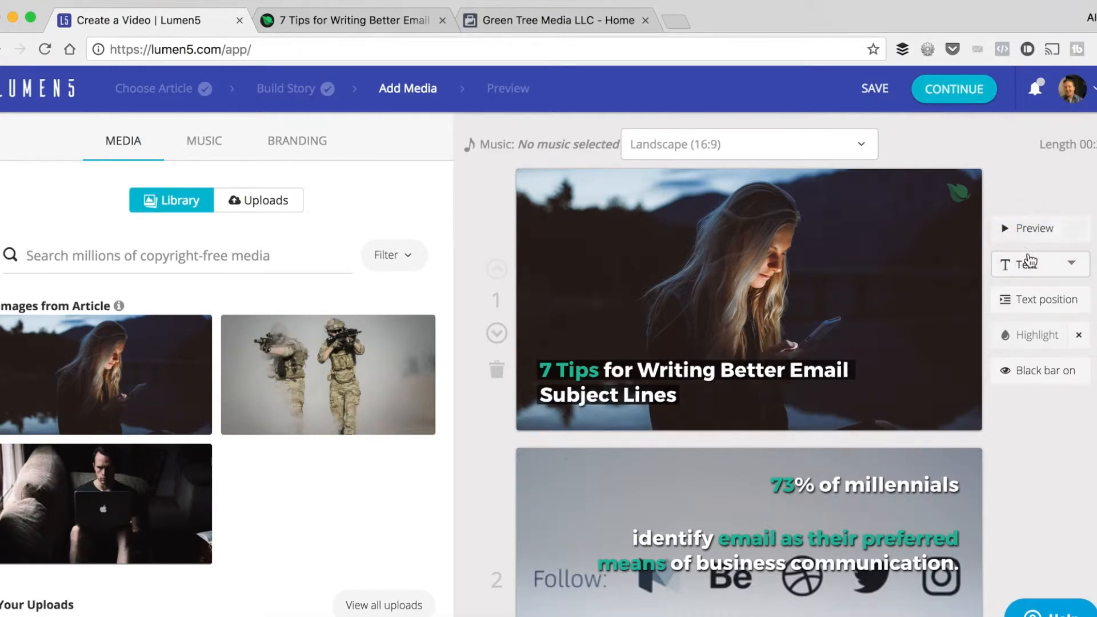
left_click(1043, 265)
left_click(1038, 282)
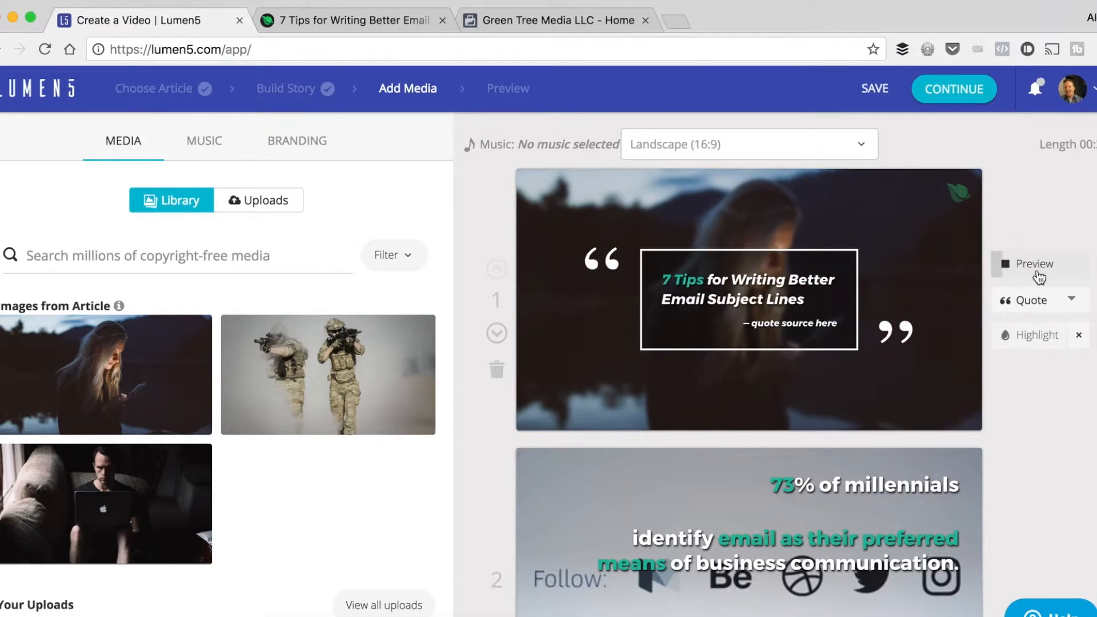
left_click(1037, 303)
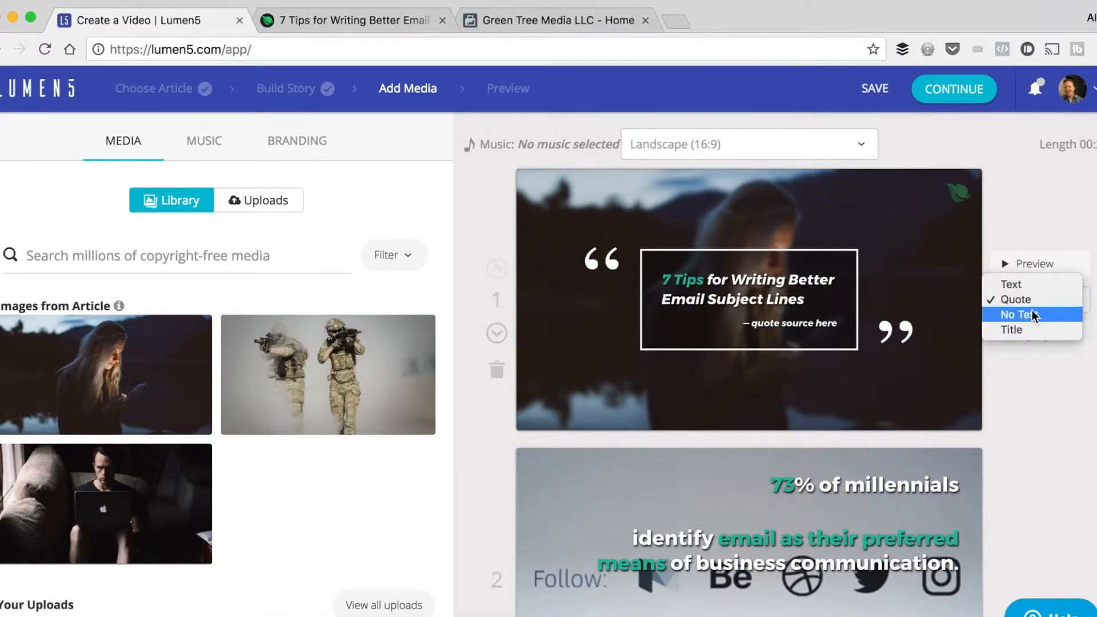
left_click(1032, 312)
left_click(1033, 315)
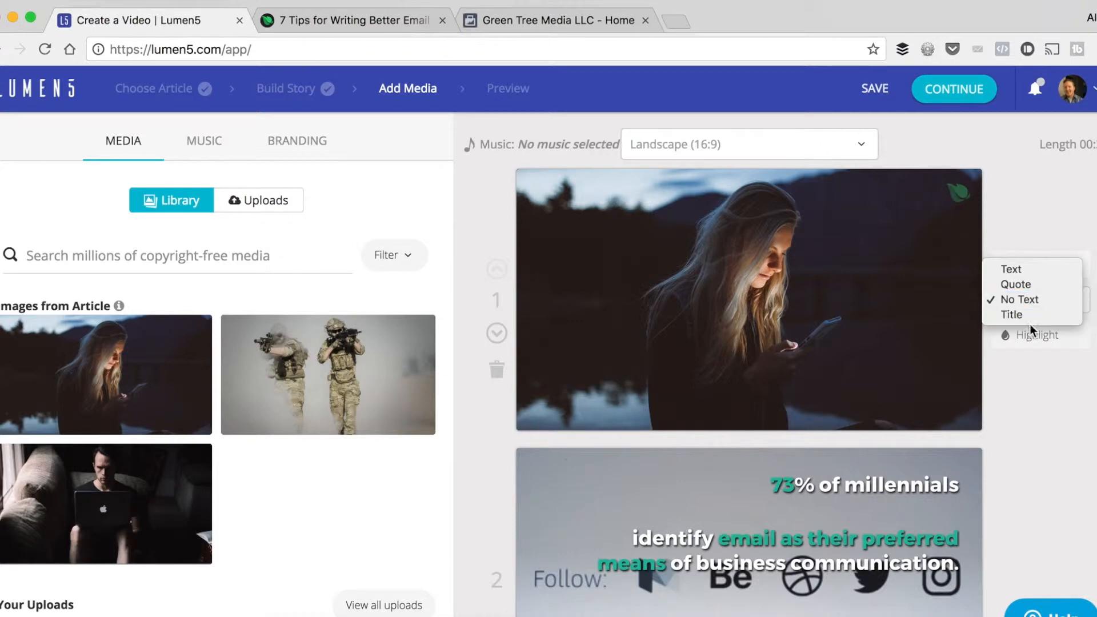
left_click(1030, 318)
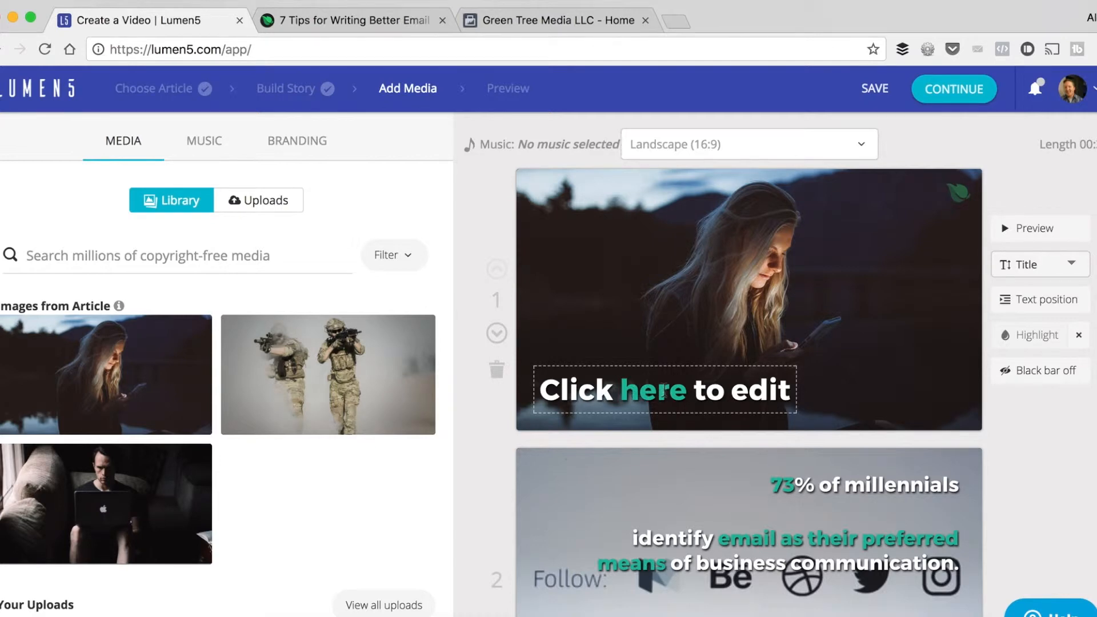
Try the highlight on "Click" and "edit" in the first scene's placeholder title, ending with "here" highlighted.
double_click(573, 389)
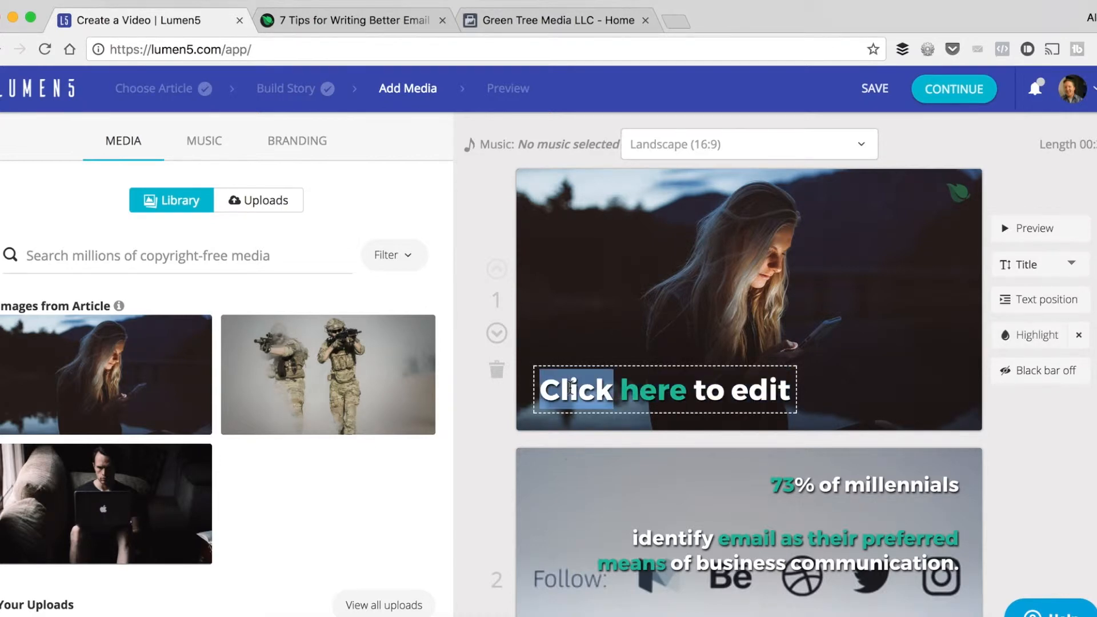
left_click(1033, 340)
key("super+a")
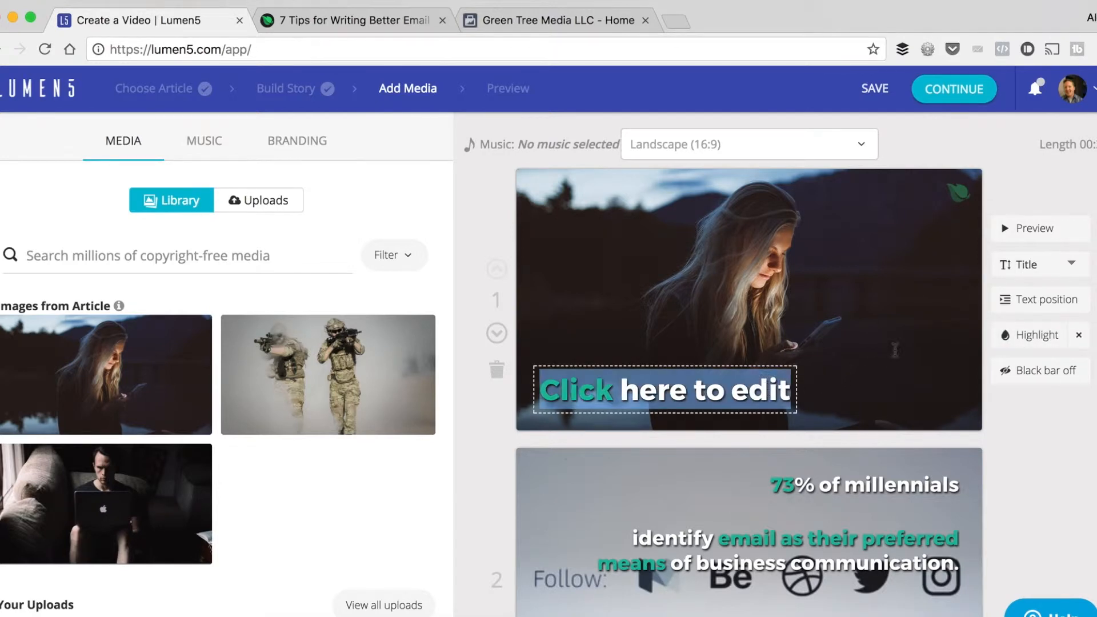
double_click(742, 387)
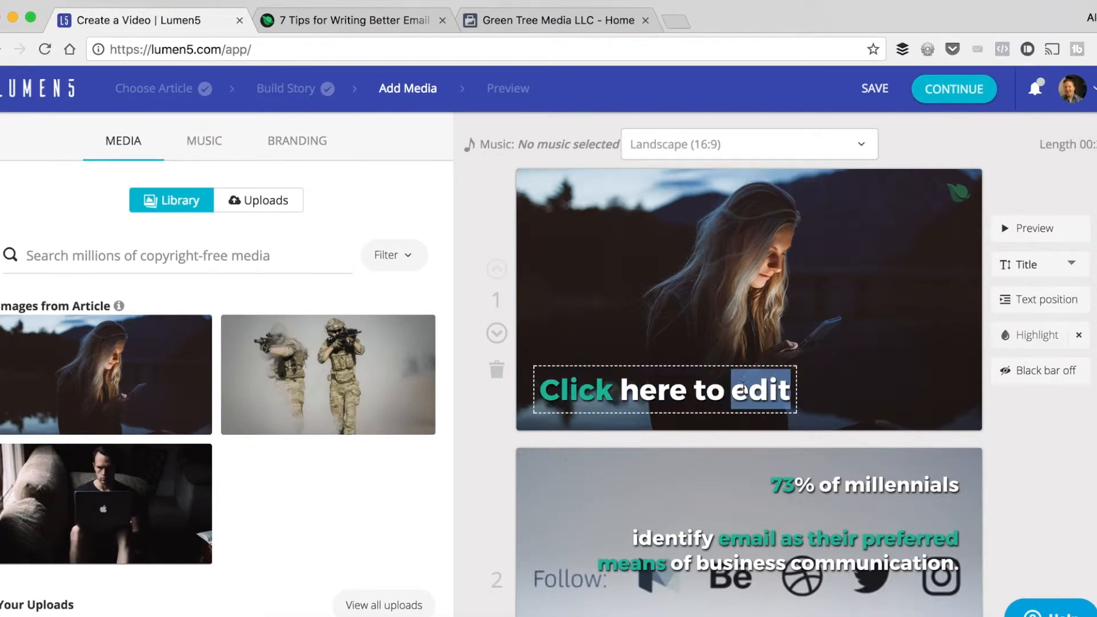
left_click(1037, 336)
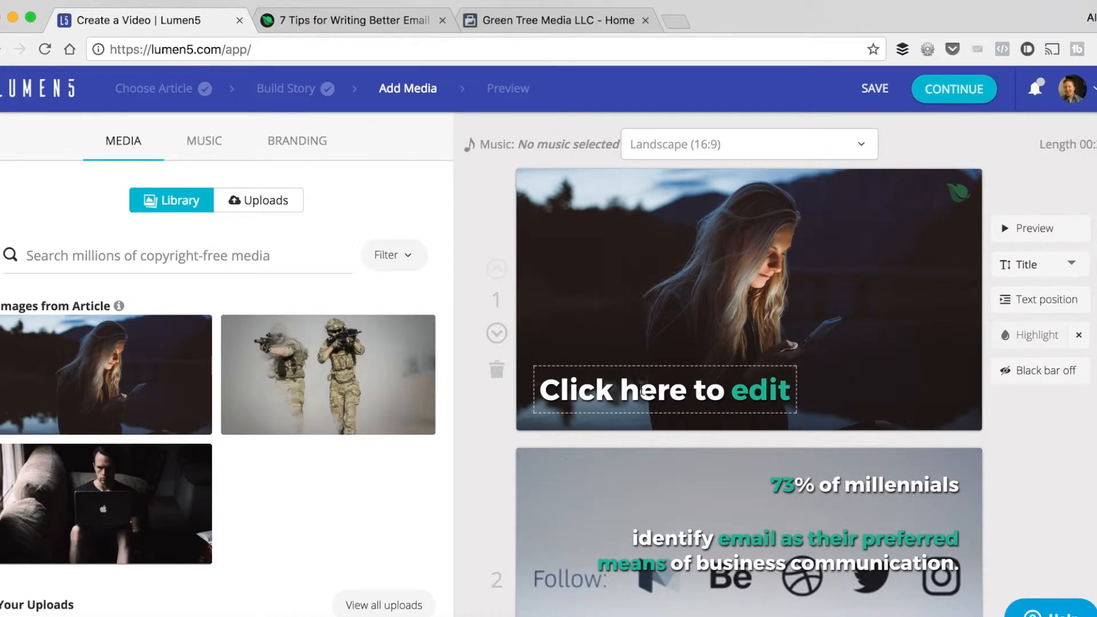
double_click(643, 390)
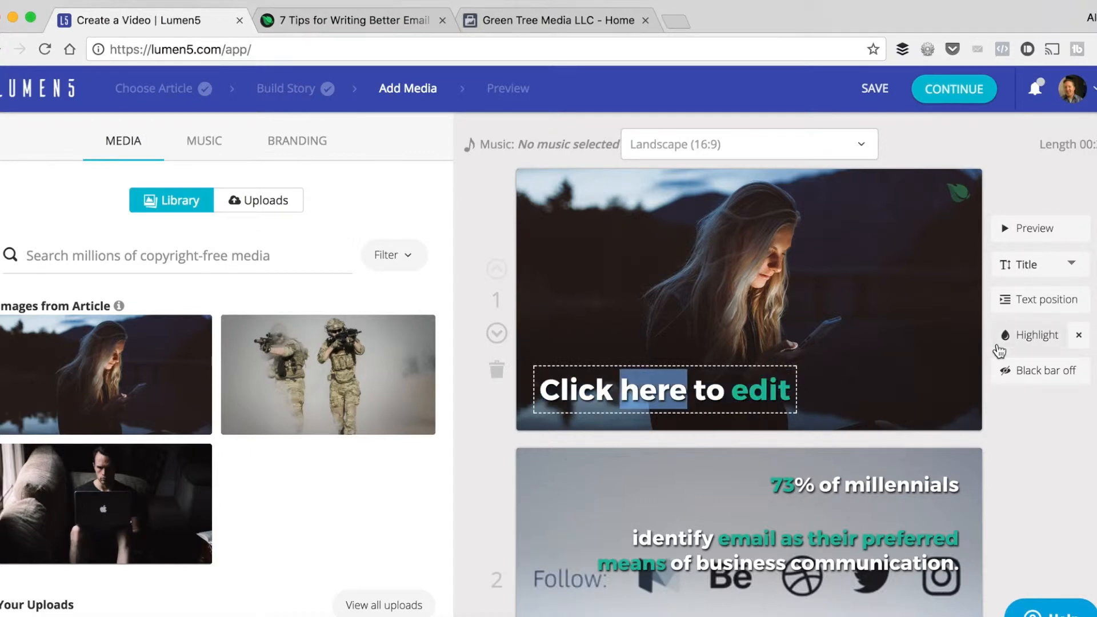
left_click(1036, 337)
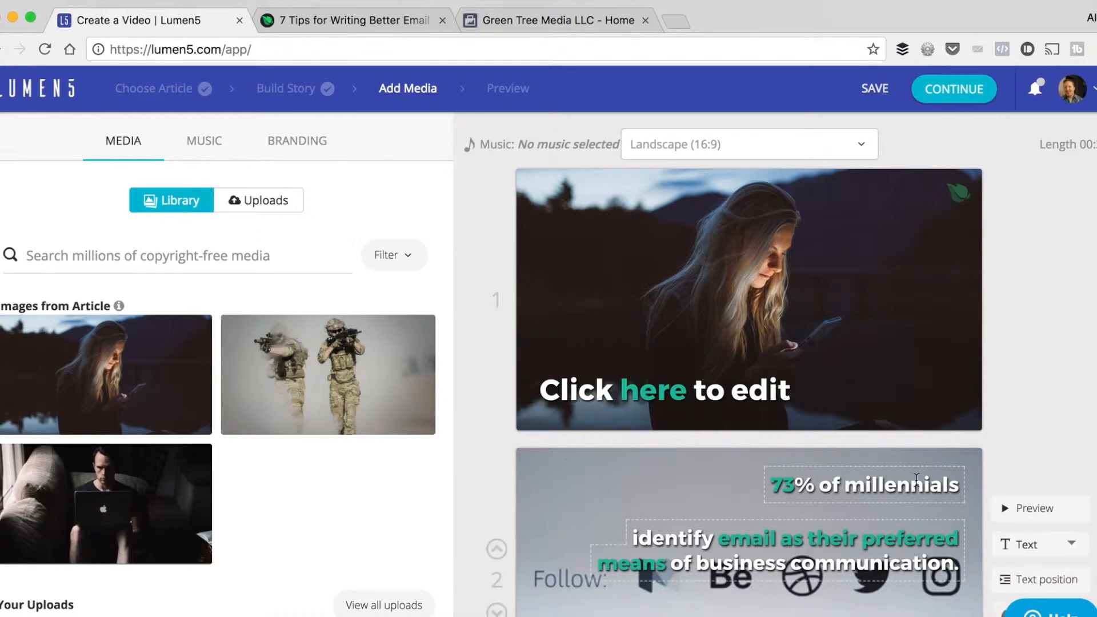
Preview the animation of the second scene about 73% of millennials.
scroll(982, 443, "down", 2)
scroll(828, 389, "down", 2)
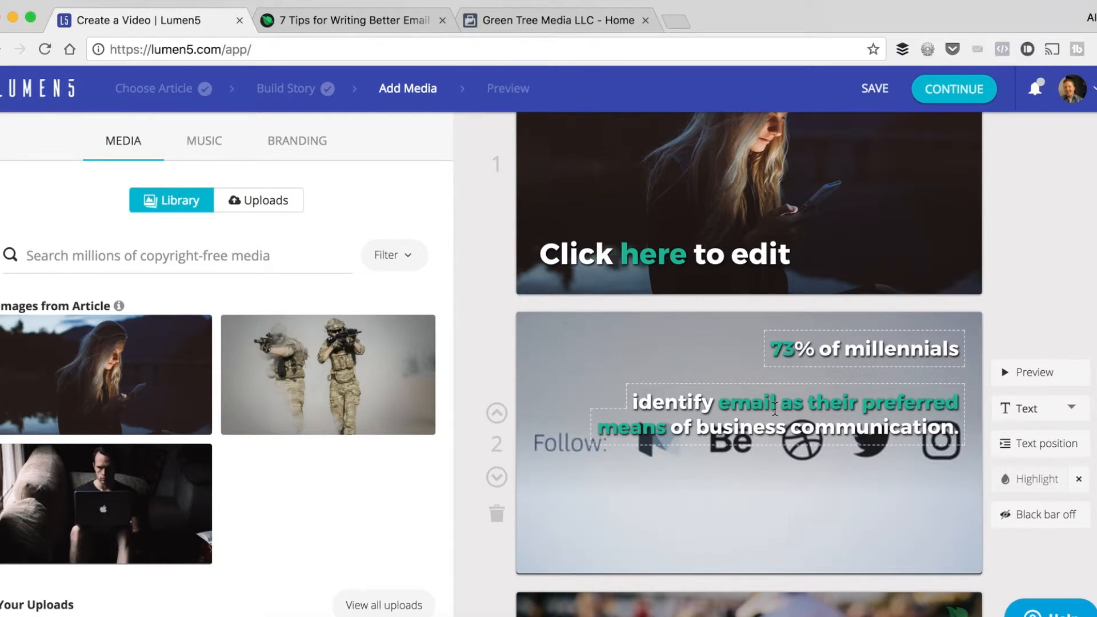
scroll(872, 394, "up", 2)
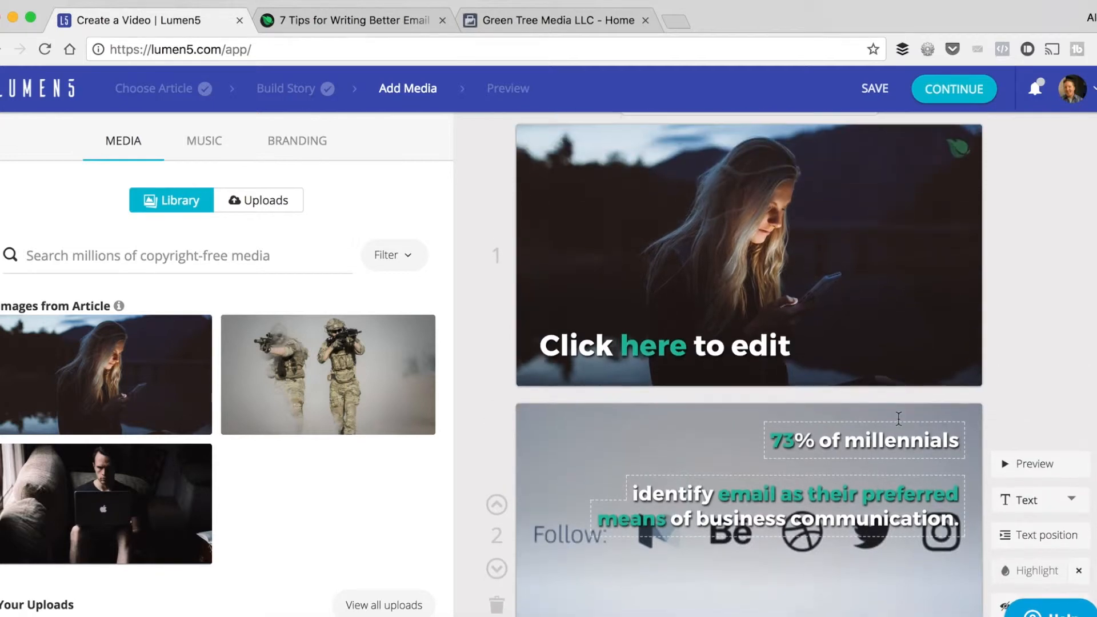
left_click(1035, 432)
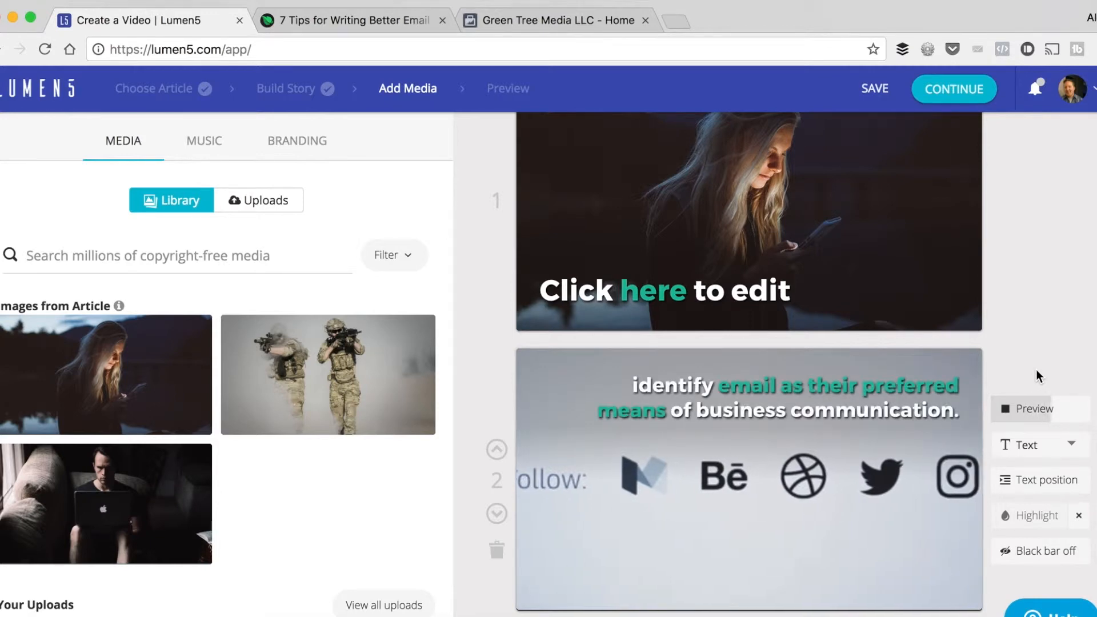
left_click(1007, 408)
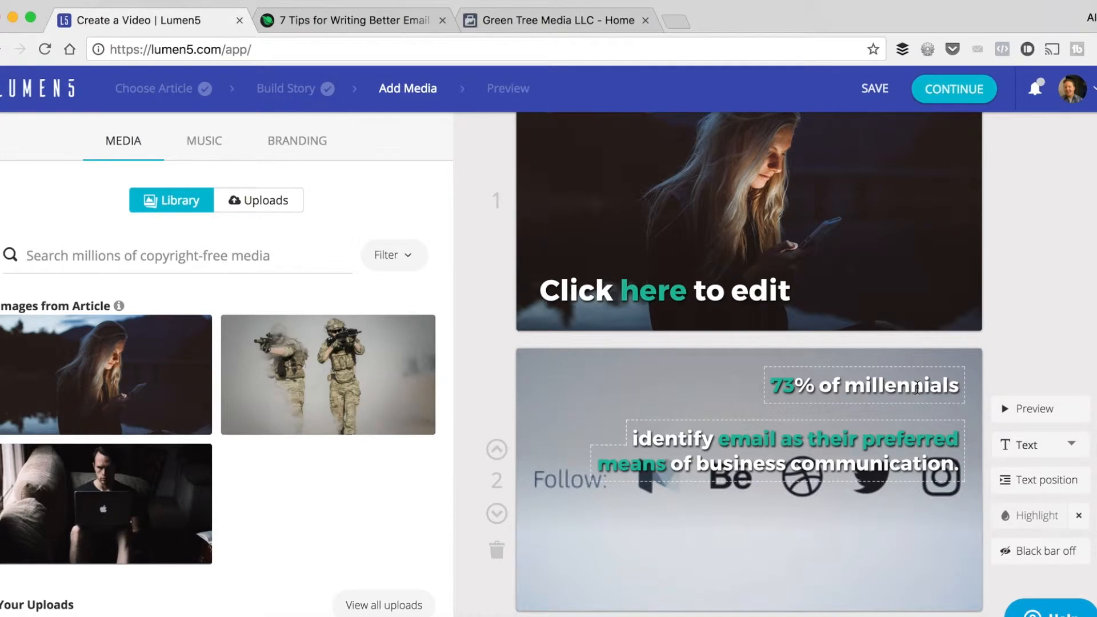
Turn on the black bar behind the second scene's text, toggling it to compare both looks.
scroll(1050, 365, "down", 3)
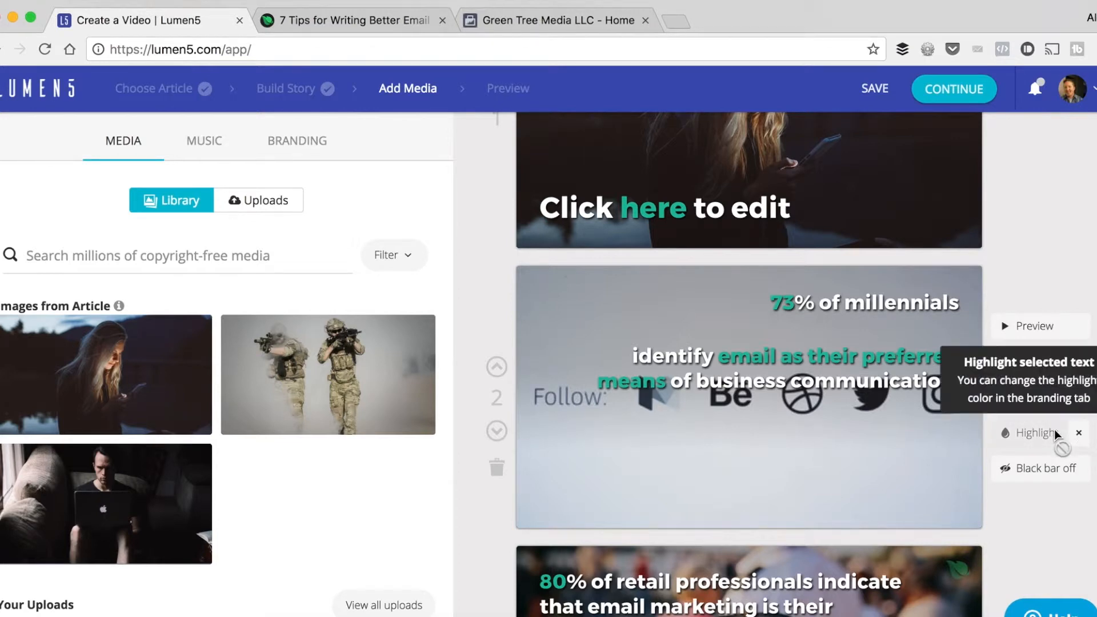
left_click(1032, 483)
left_click(1032, 483)
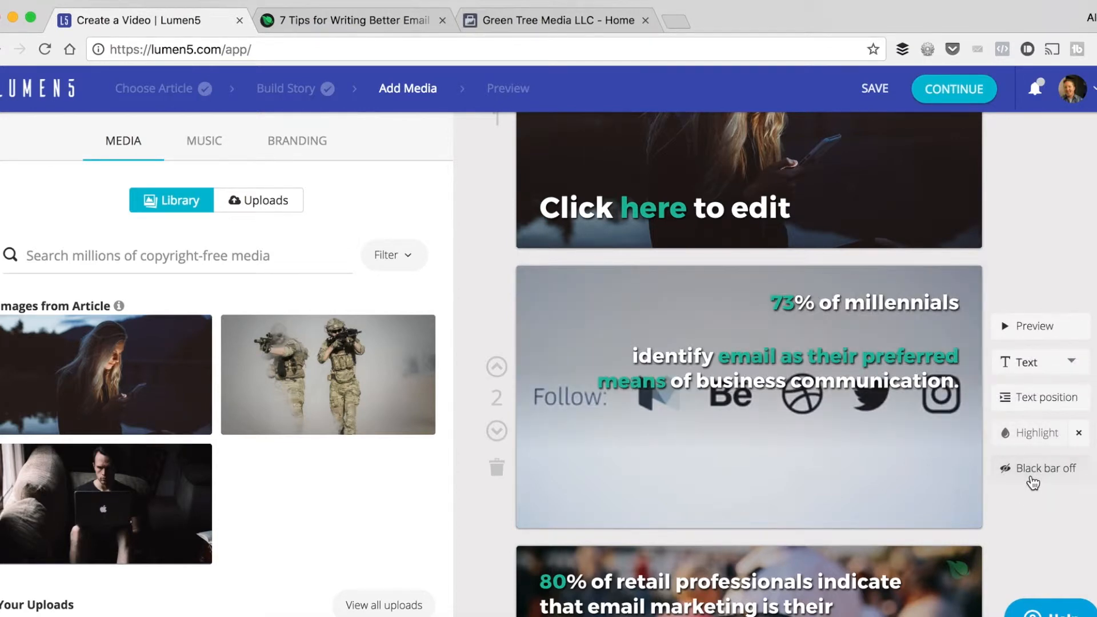
left_click(1032, 483)
left_click(1033, 483)
left_click(1032, 483)
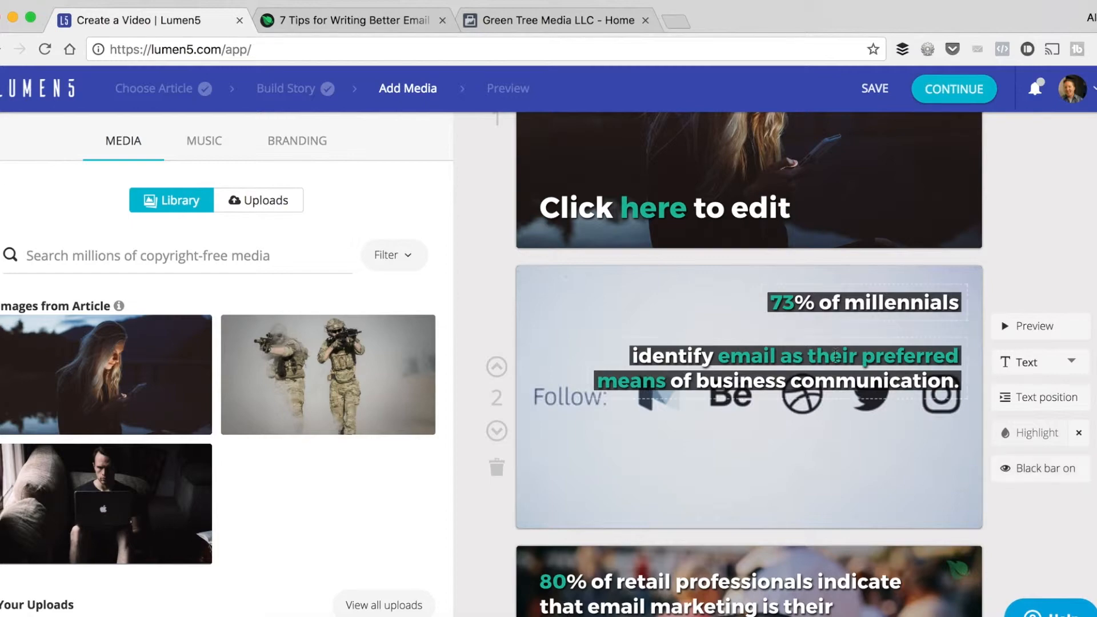
Look through the remaining scenes and open the branding settings from the outro scene with the logo.
scroll(743, 369, "down", 6)
scroll(742, 368, "down", 8)
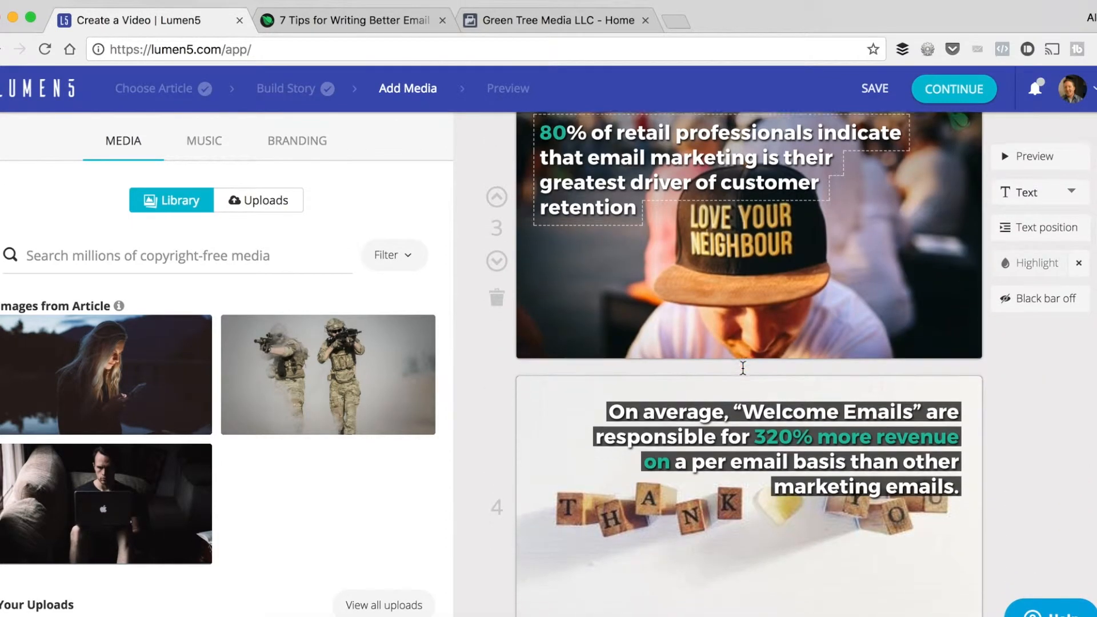
scroll(743, 369, "down", 1)
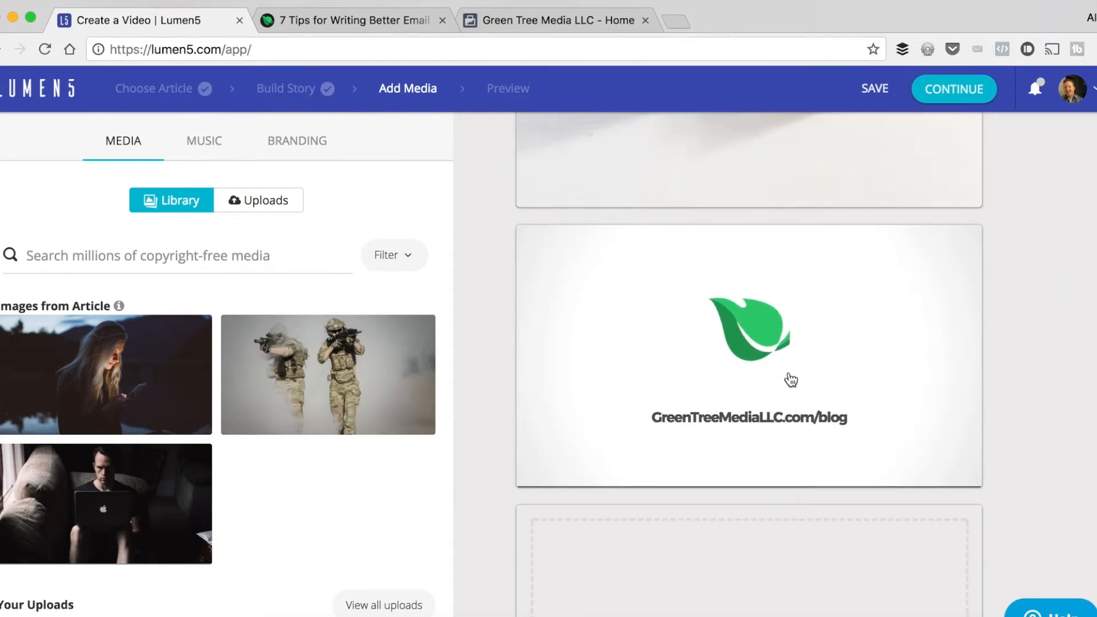
left_click(724, 377)
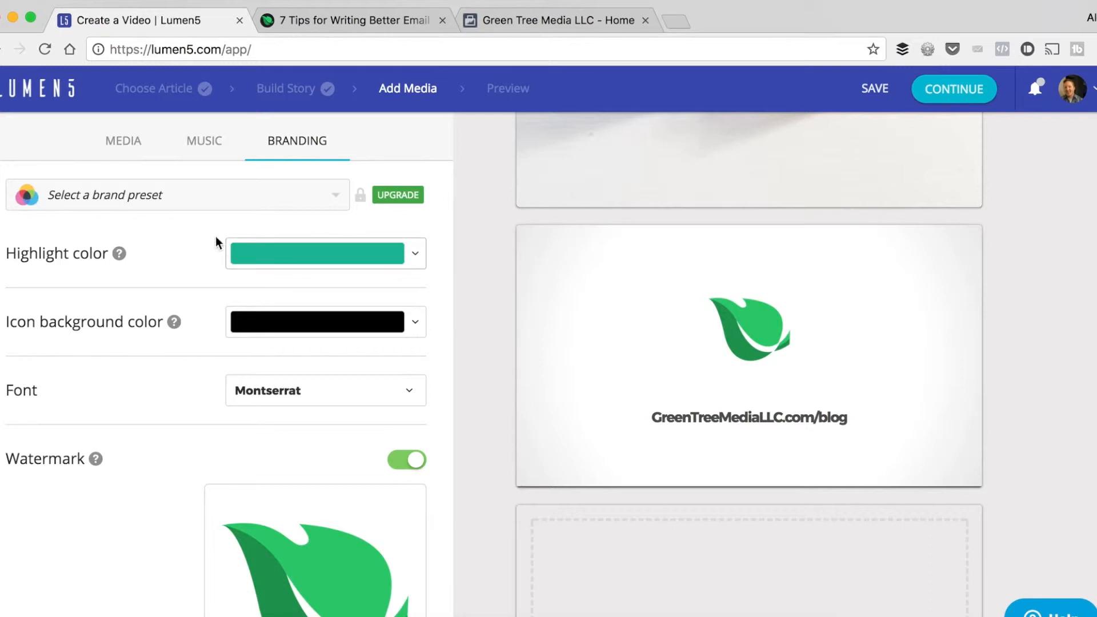
Review the highlight color, font and watermark branding settings, opening the watermark image chooser and cancelling it.
scroll(581, 318, "up", 5)
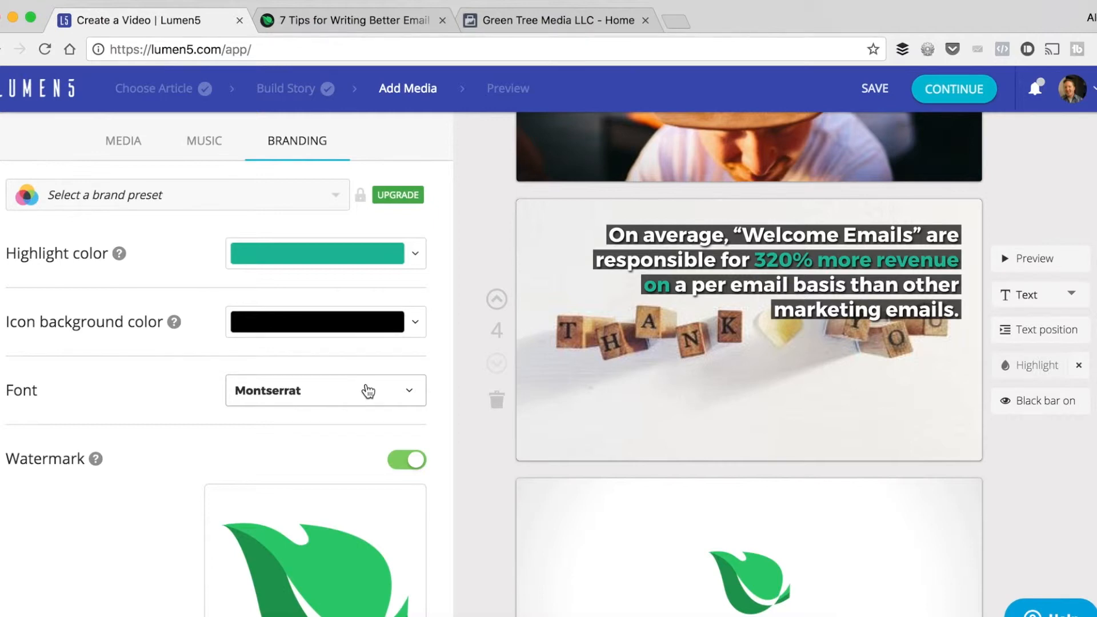
scroll(369, 390, "down", 1)
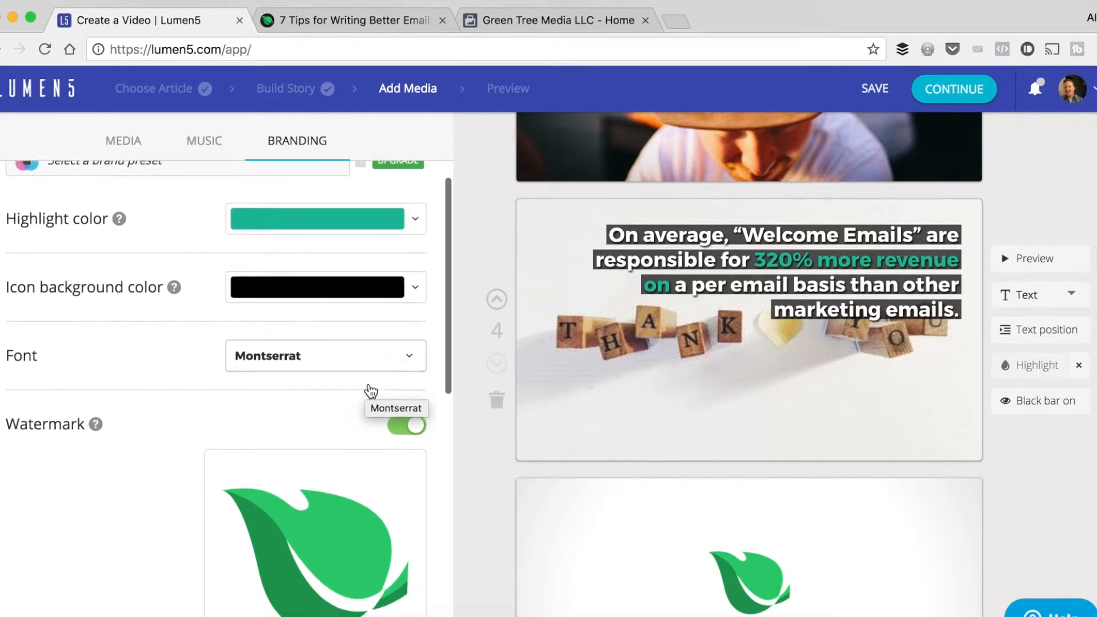
scroll(372, 379, "down", 2)
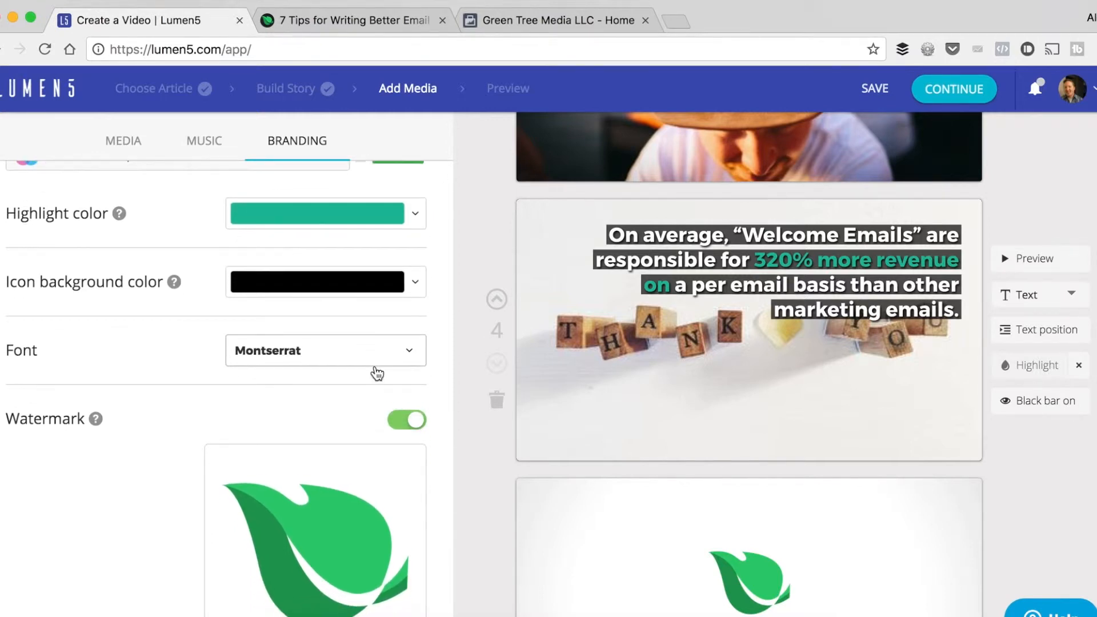
scroll(385, 337, "down", 4)
mouse_move(342, 368)
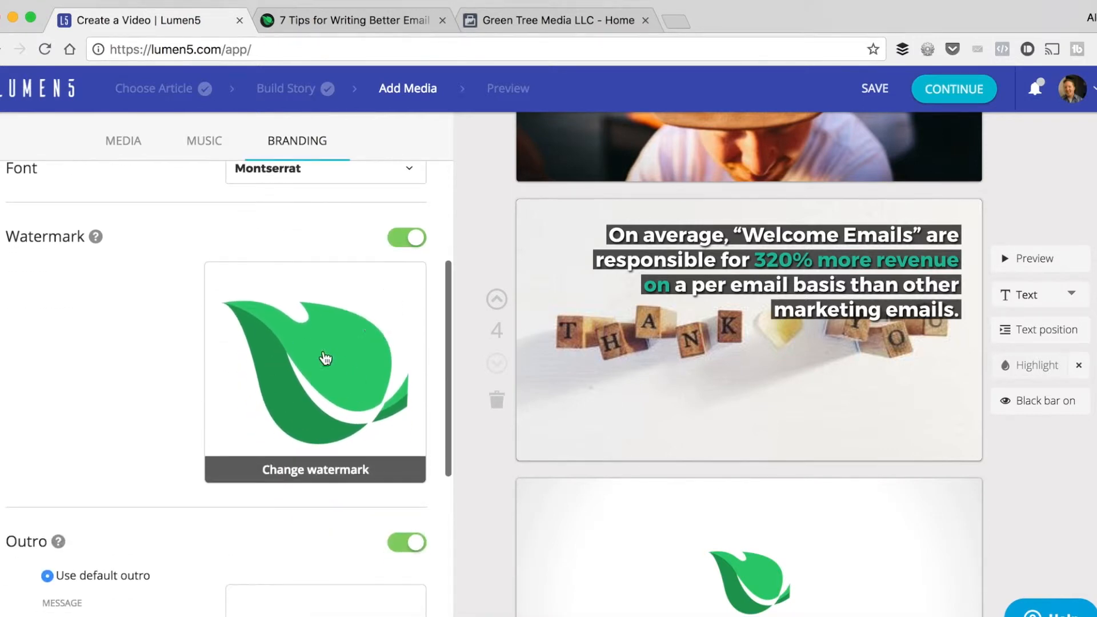
left_click(315, 360)
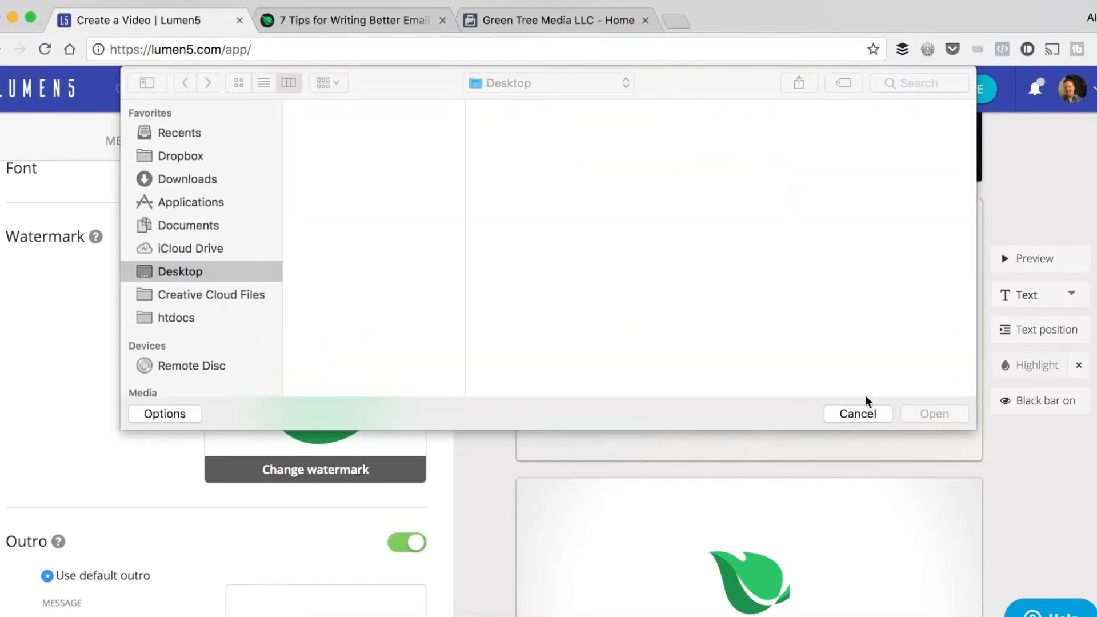
left_click(869, 409)
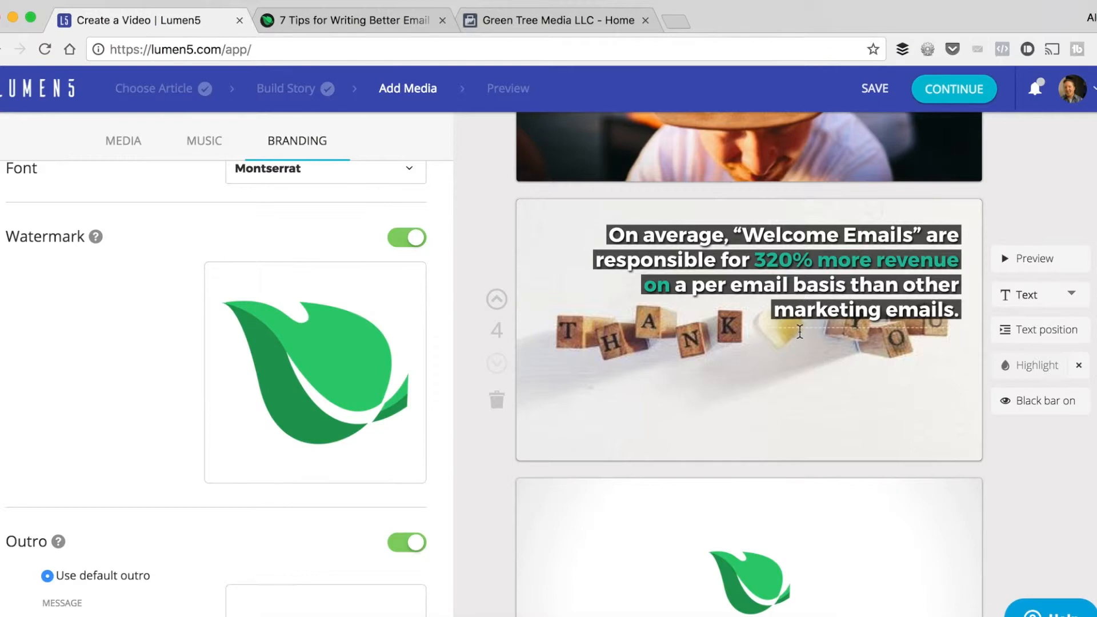
Check the logo watermark on the third scene, then compare the default outro settings with the outro scene.
scroll(799, 331, "up", 5)
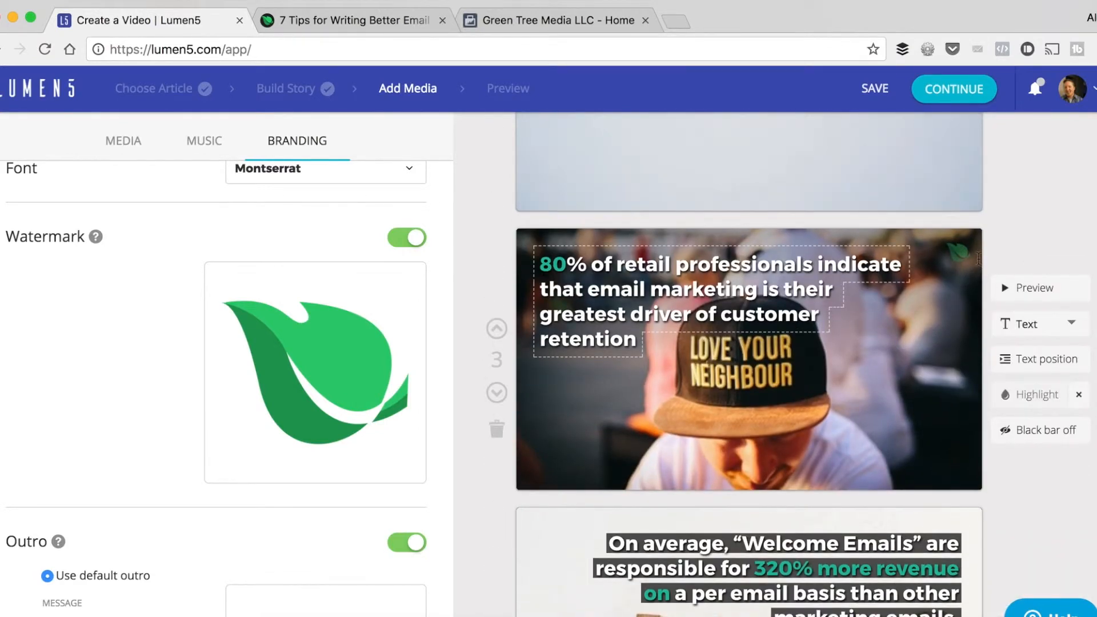
scroll(416, 342, "down", 5)
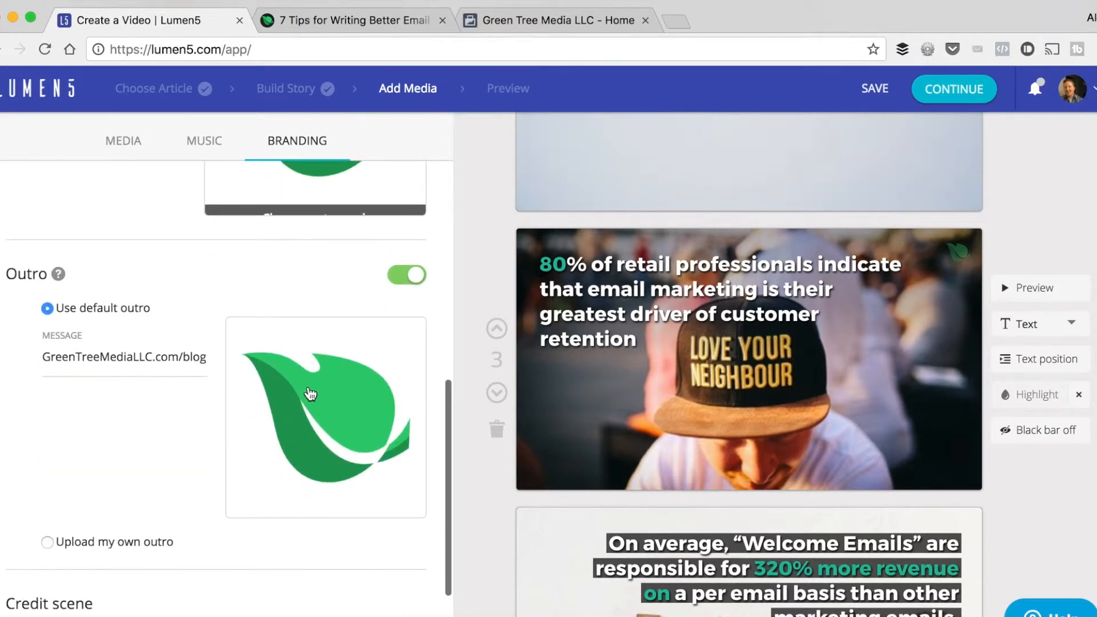
scroll(640, 411, "down", 9)
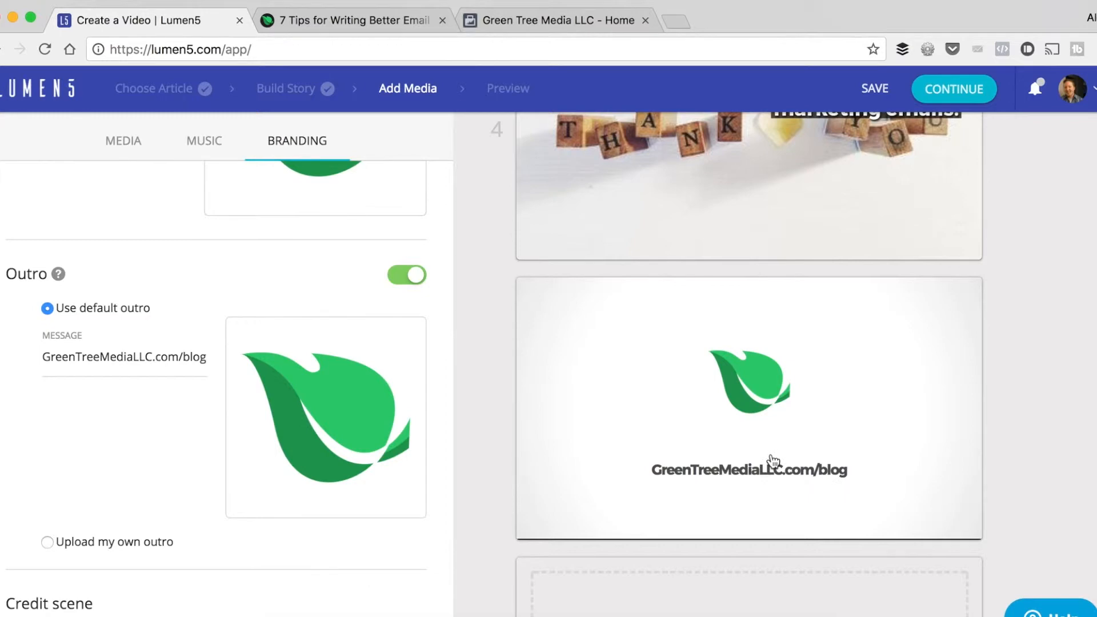
scroll(771, 463, "up", 5)
Add a new blank text scene just before the outro scene.
scroll(772, 461, "down", 10)
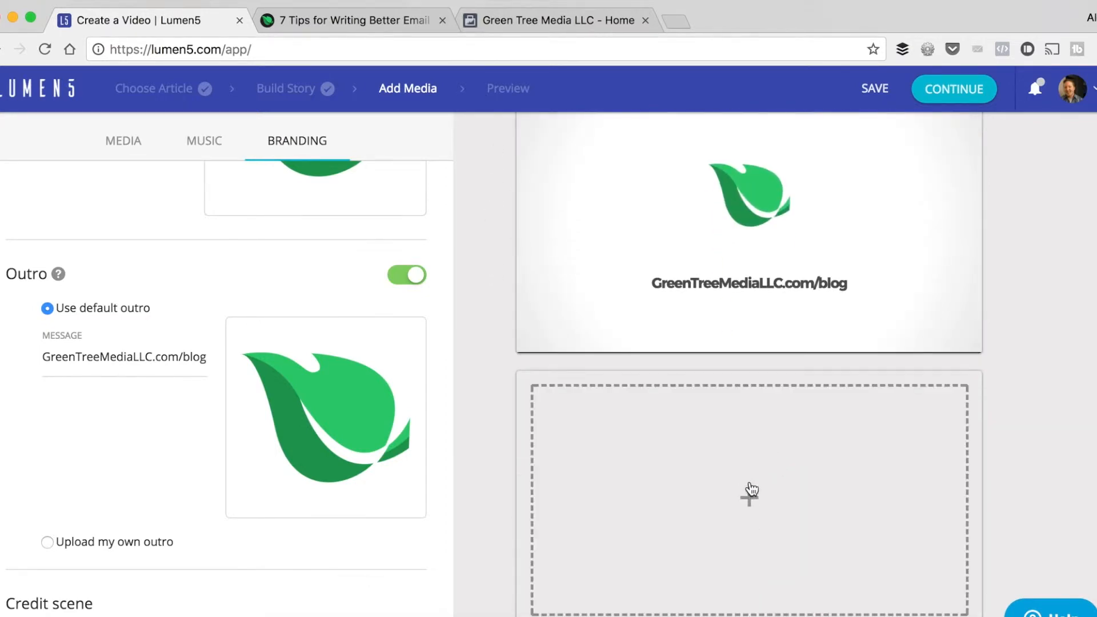
left_click(749, 500)
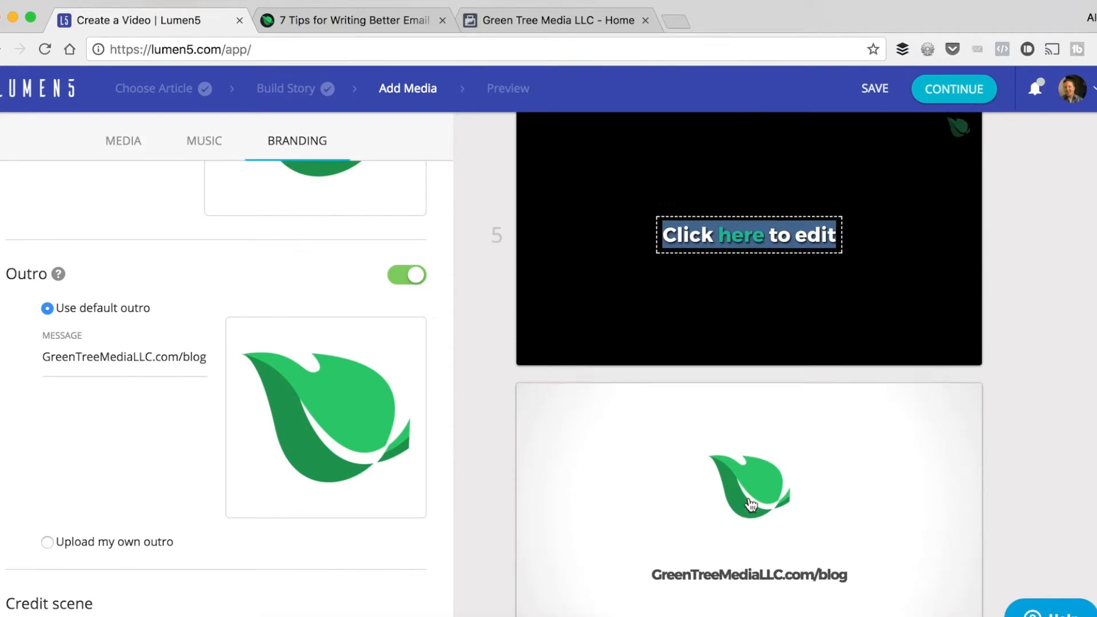
scroll(750, 505, "down", 6)
scroll(750, 505, "up", 5)
scroll(750, 505, "up", 5)
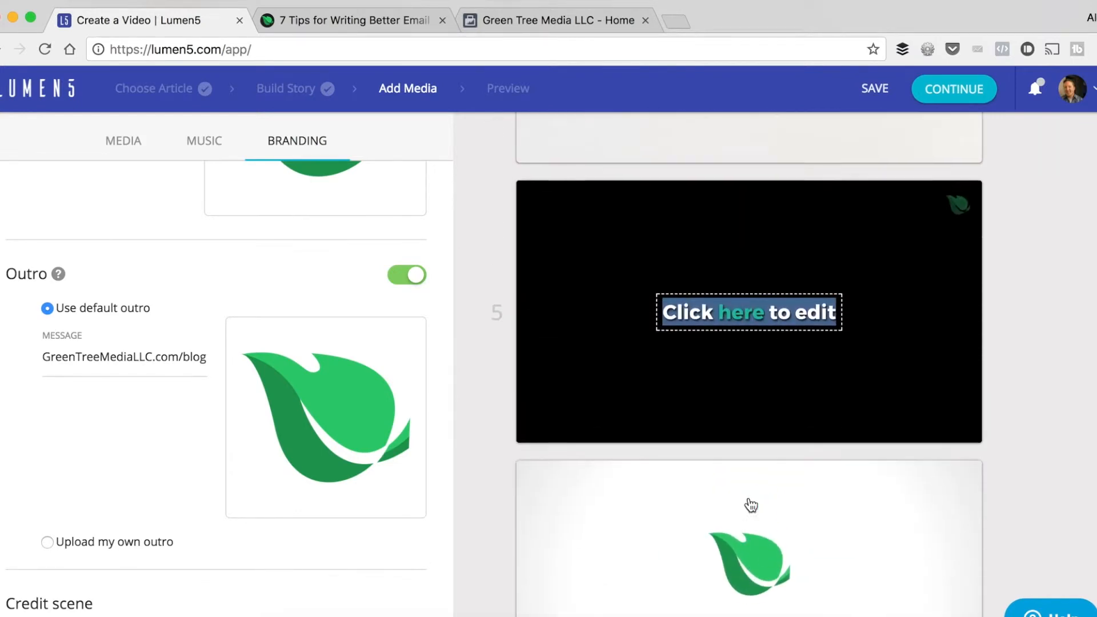
scroll(276, 283, "up", 10)
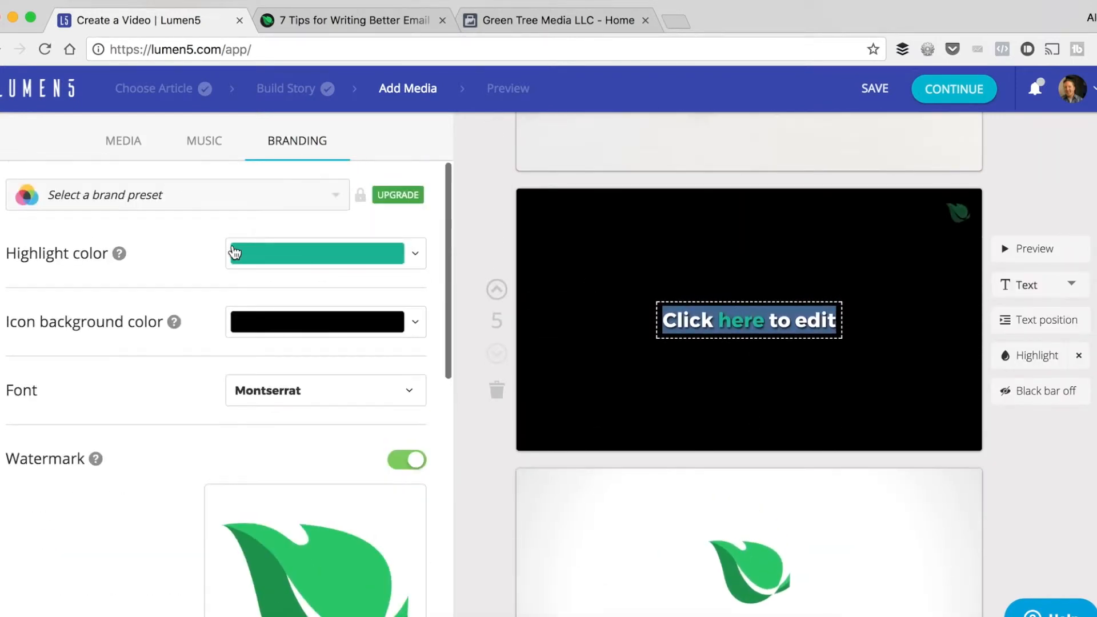
Search the media library with the recommended term "email" and browse the images.
left_click(124, 140)
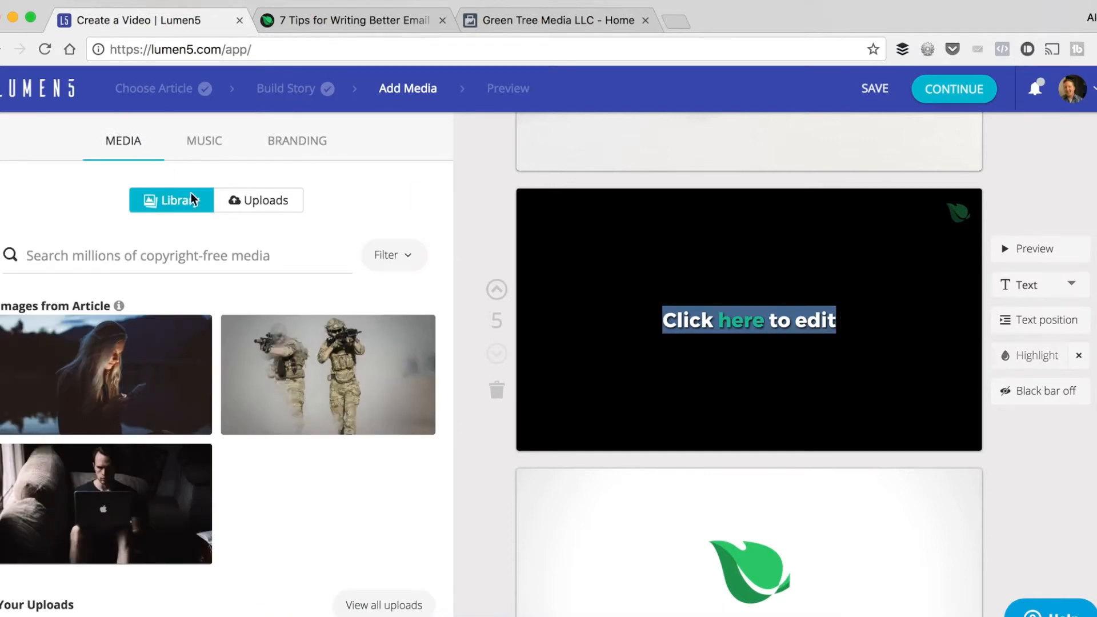
left_click(177, 255)
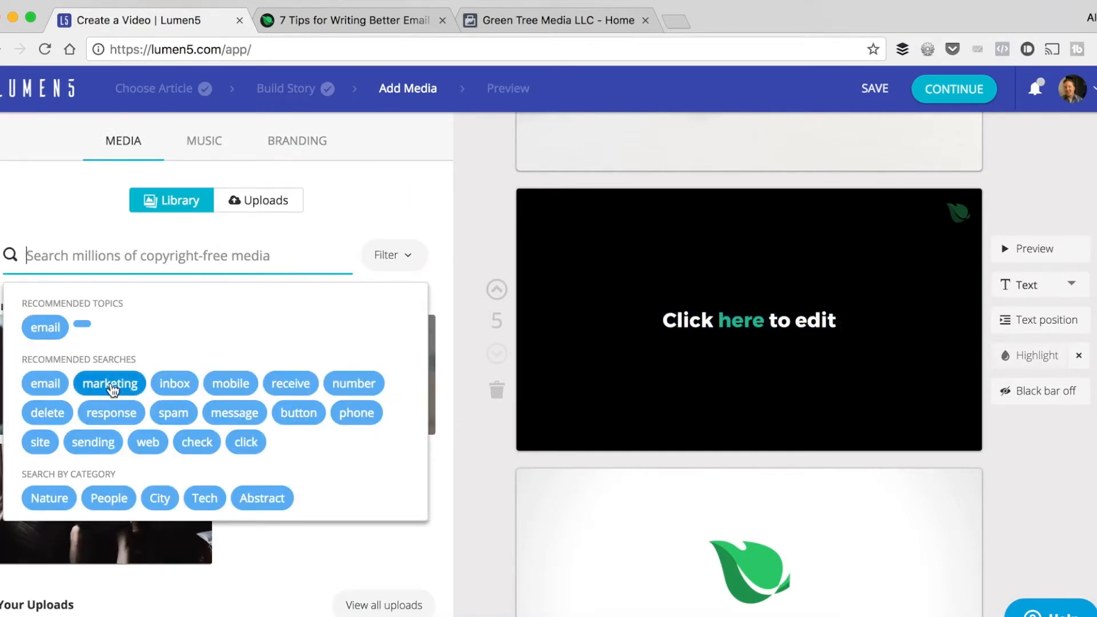
left_click(48, 387)
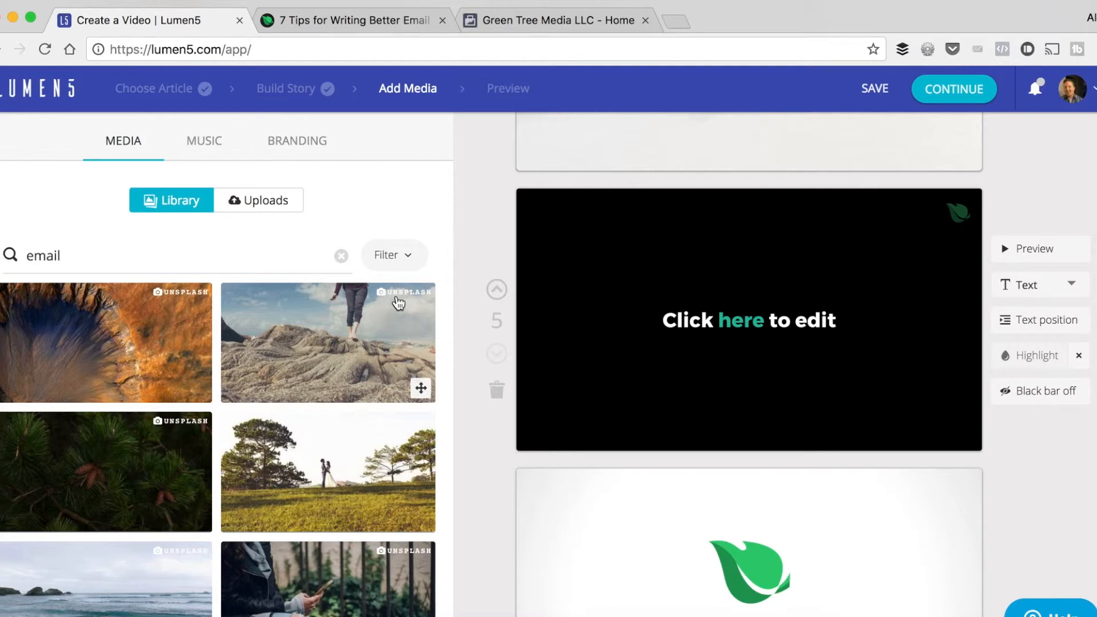
scroll(159, 284, "down", 3)
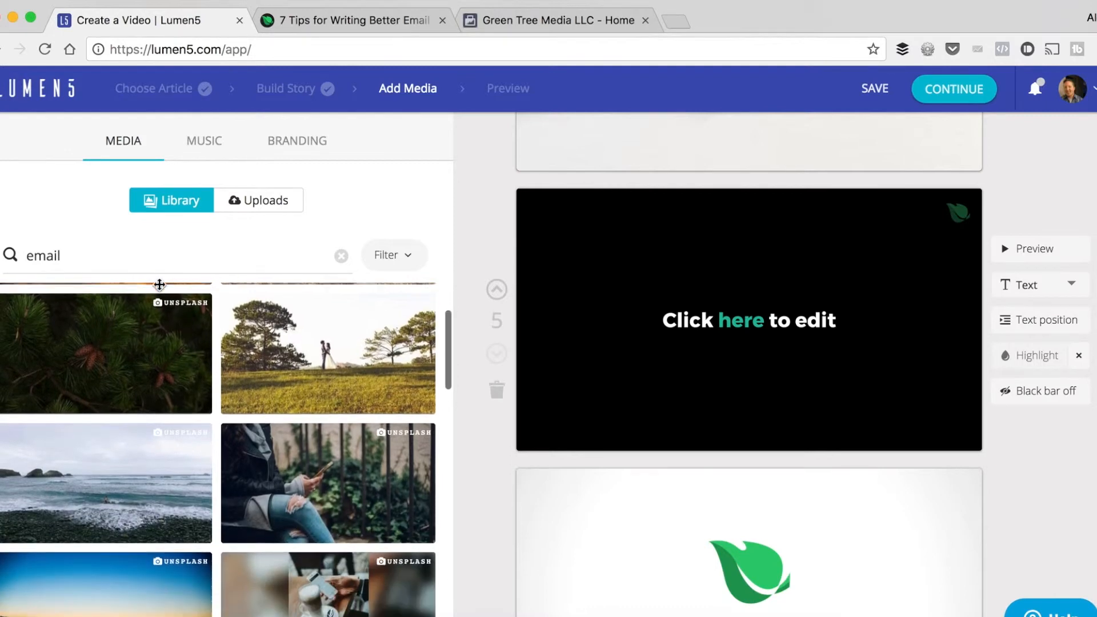
scroll(160, 286, "up", 3)
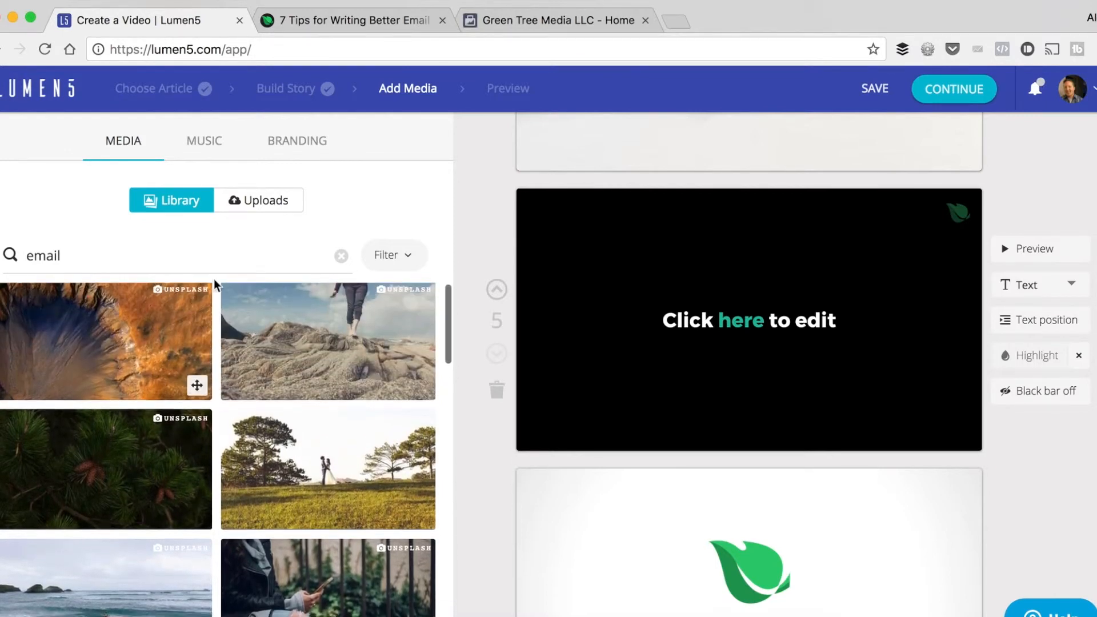
Replace the media search with the recommended term "mobile" and check the media type filter options.
left_click(341, 256)
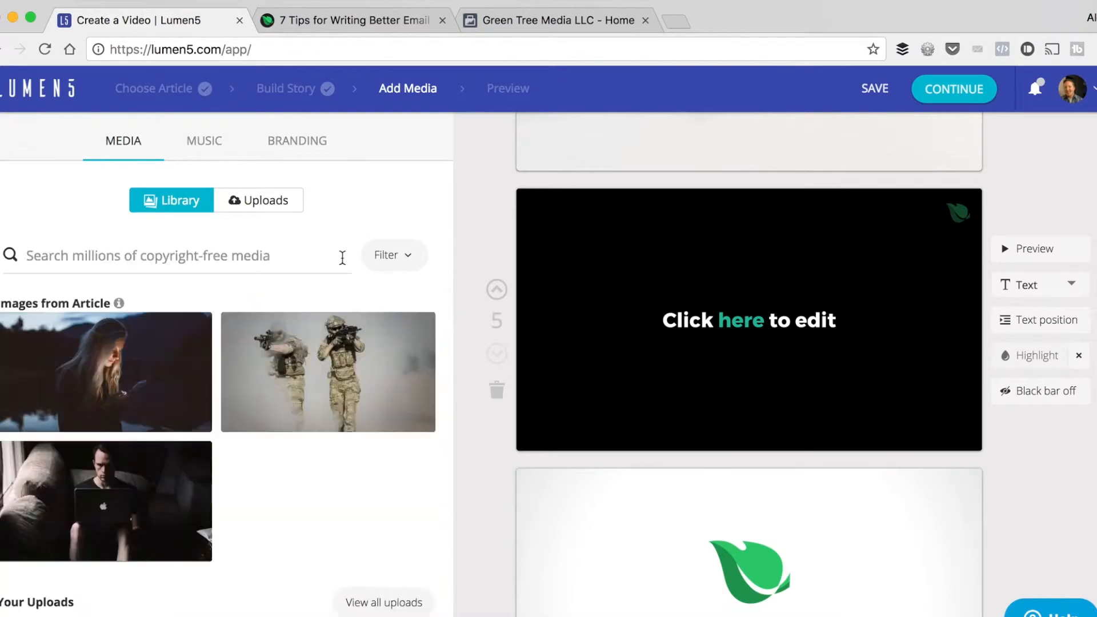
left_click(282, 255)
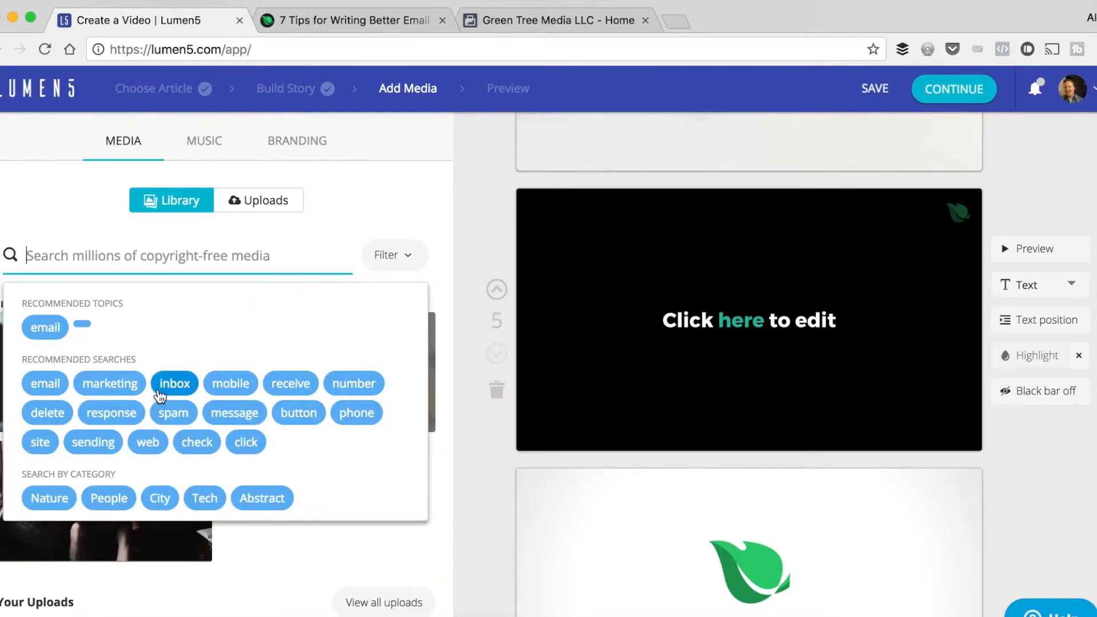
left_click(234, 391)
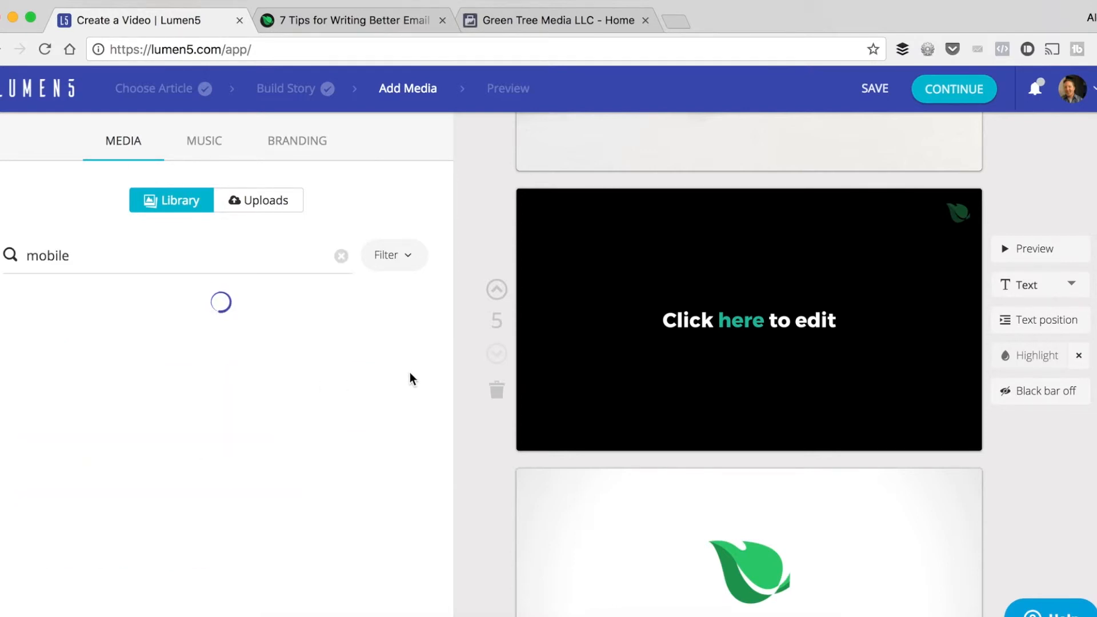
left_click(409, 258)
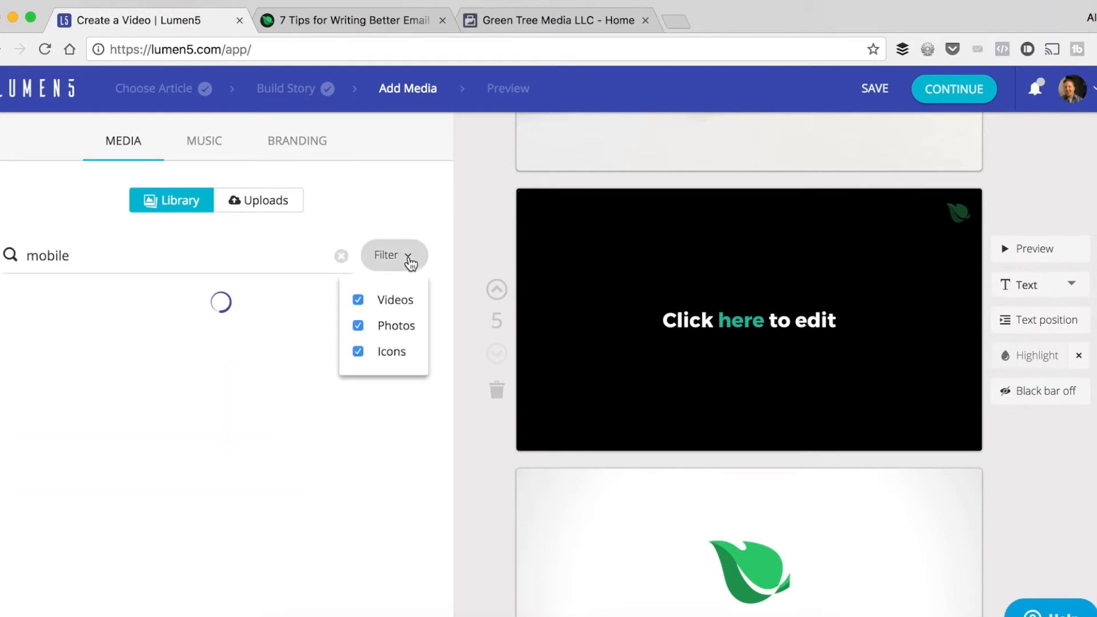
left_click(430, 217)
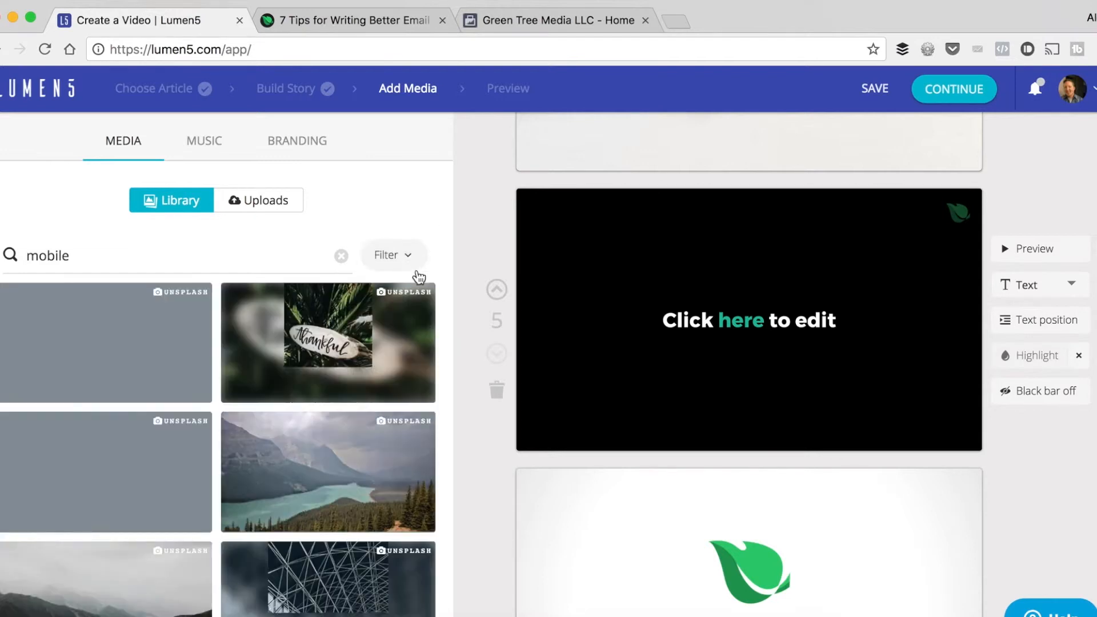
left_click(398, 261)
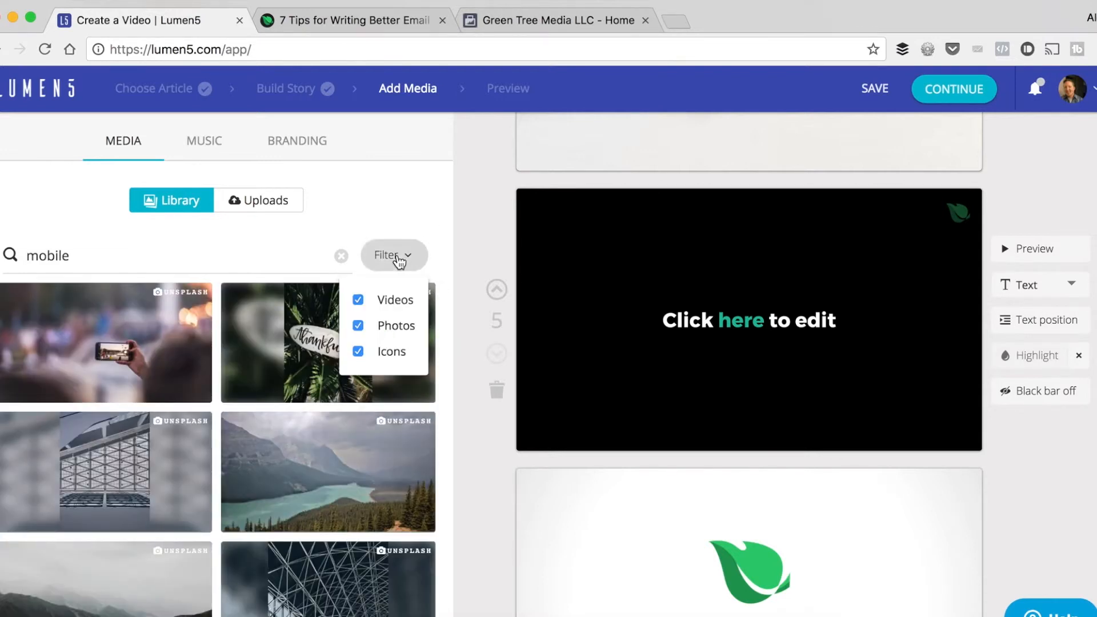
left_click(440, 234)
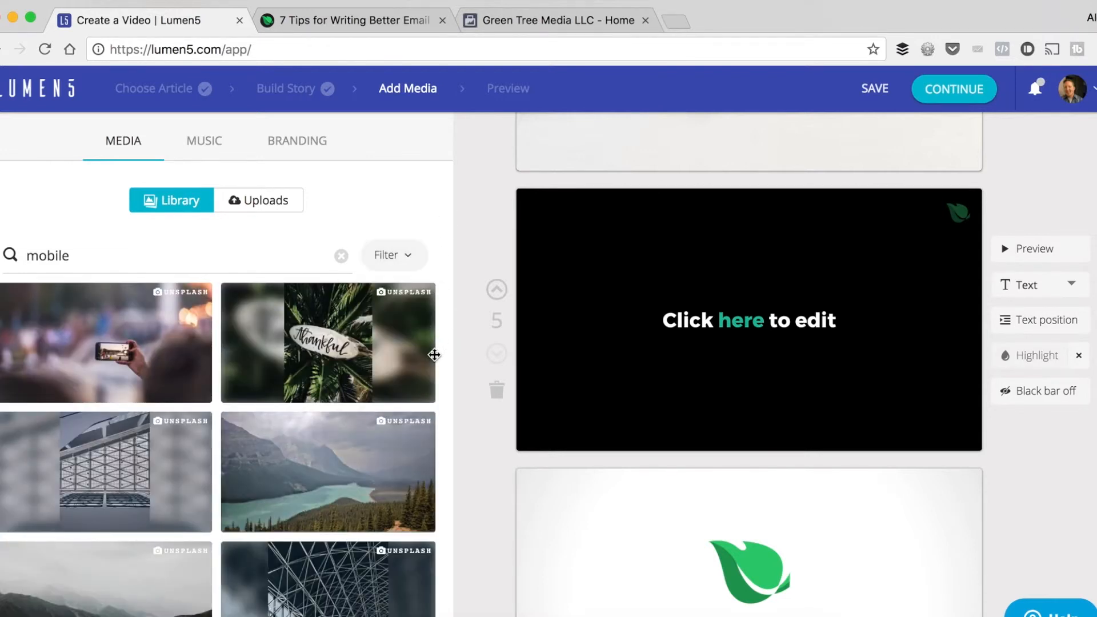
Place the video clip of a hand holding a phone on the fifth scene and preview that scene.
scroll(436, 351, "down", 5)
scroll(289, 476, "down", 10)
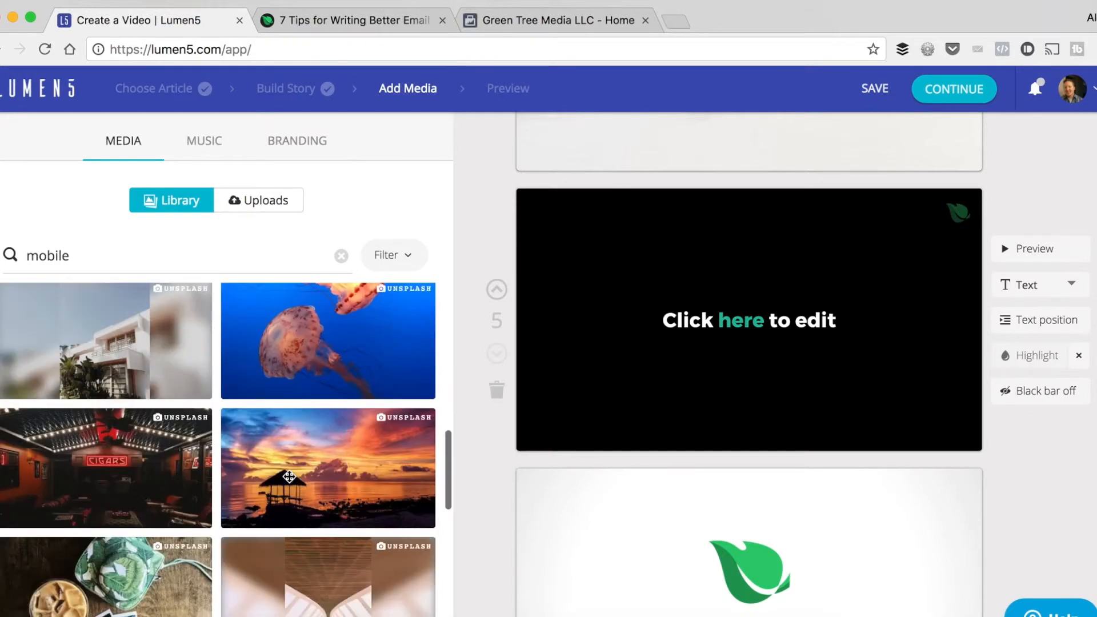
scroll(290, 476, "down", 5)
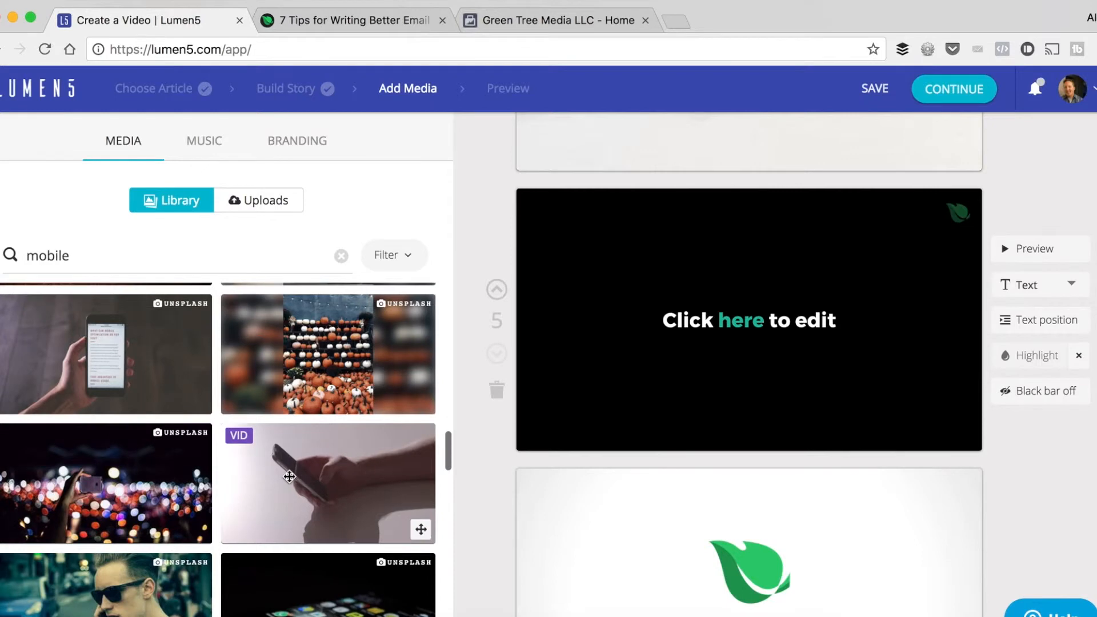
scroll(289, 476, "down", 3)
scroll(289, 475, "up", 2)
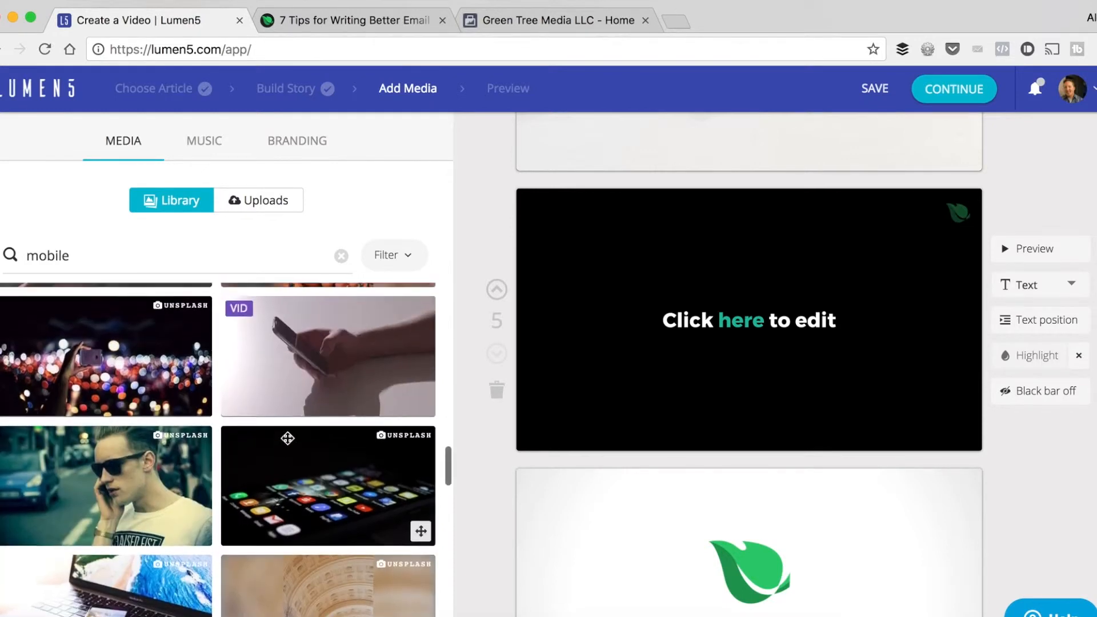
left_click_drag(584, 386, 581, 385)
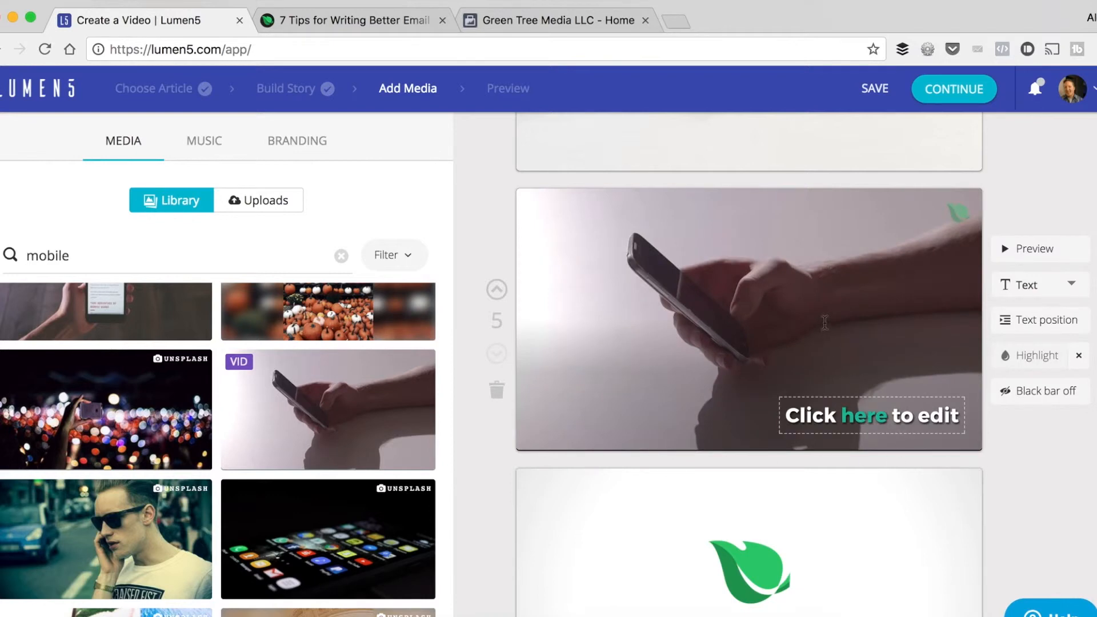
left_click(1028, 253)
Filter the free music tracks by the Happy mood.
left_click(203, 155)
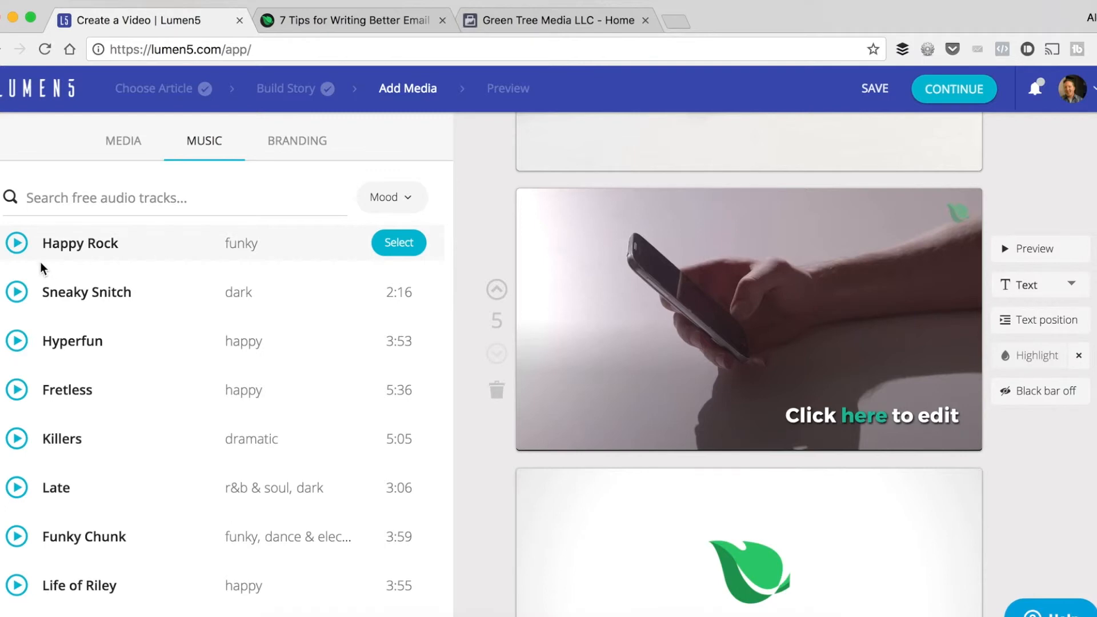
left_click(392, 197)
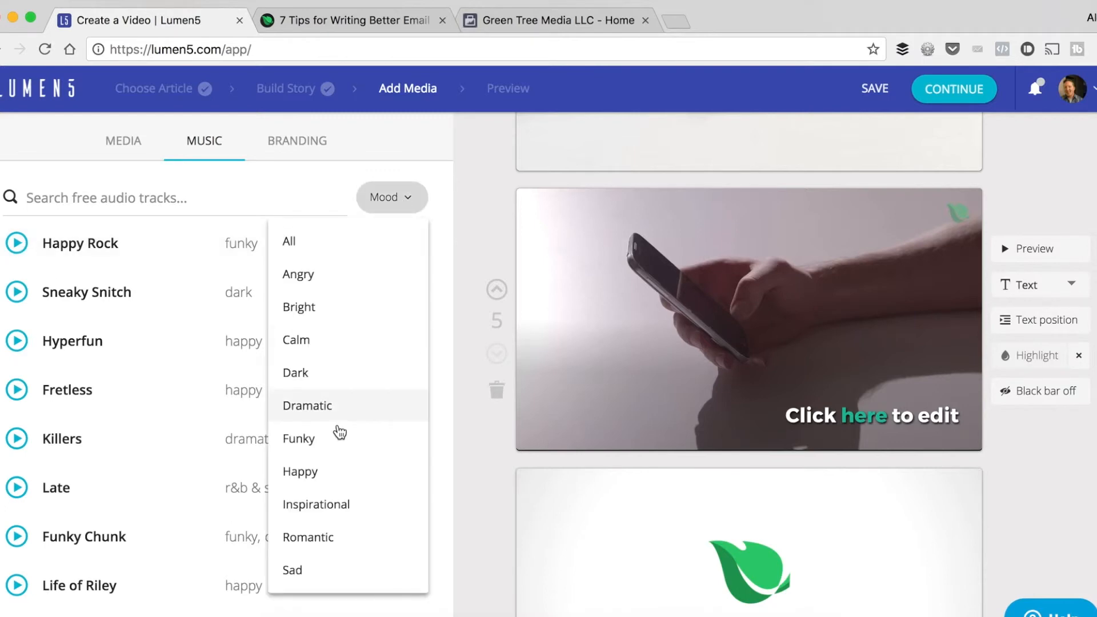
left_click(311, 477)
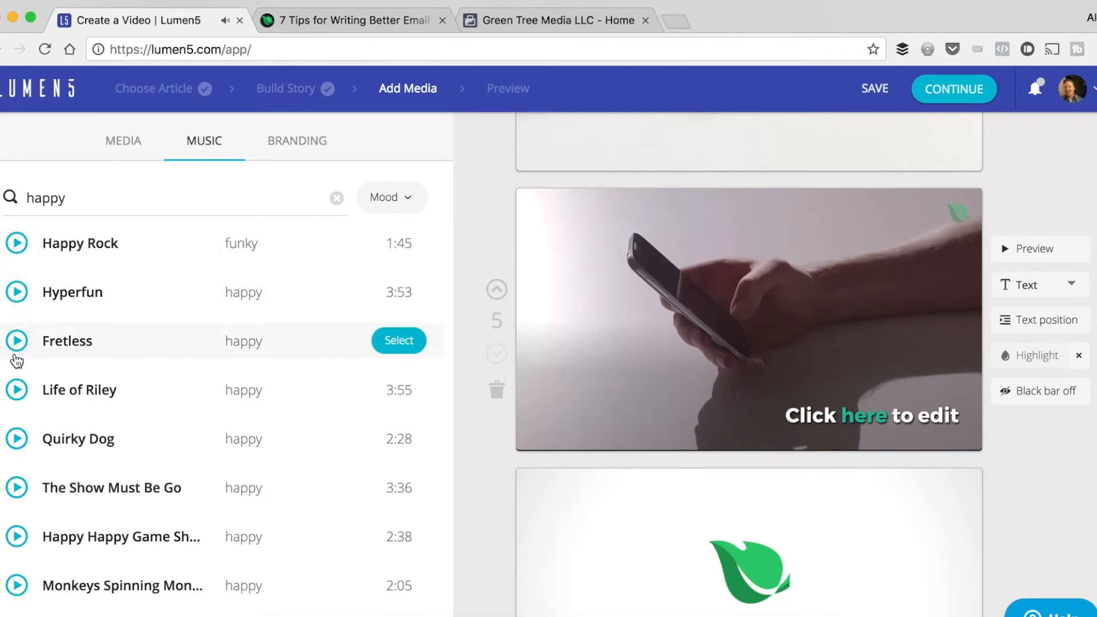
Browse the happy tracks and listen to a sample of "Vivacity", stopping playback when done.
scroll(12, 394, "down", 2)
left_click(16, 540)
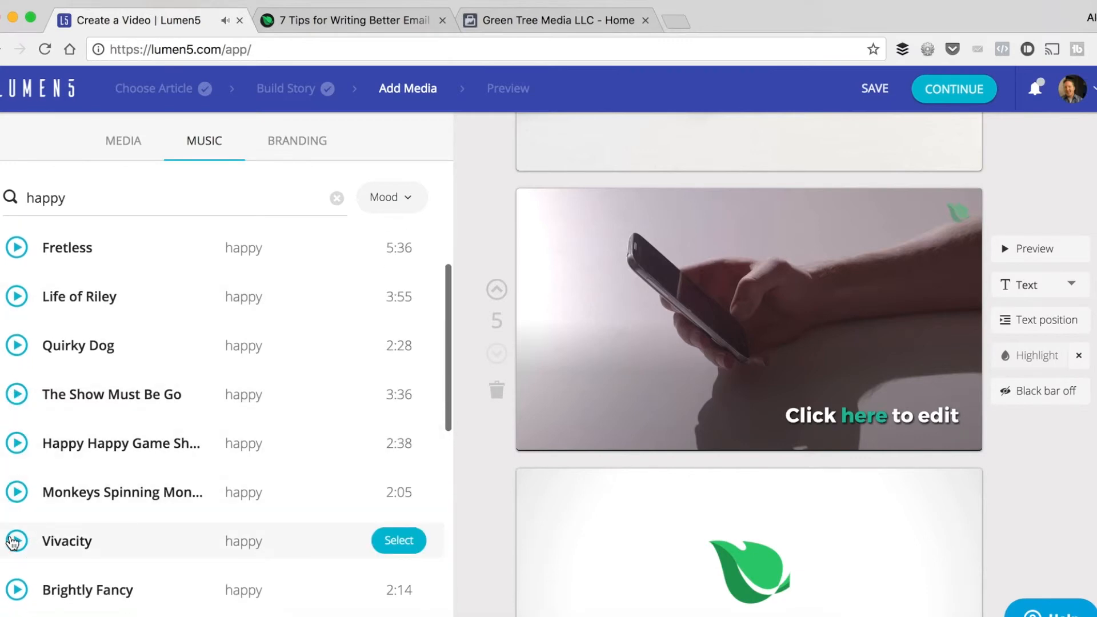
scroll(13, 540, "down", 1)
scroll(13, 531, "down", 1)
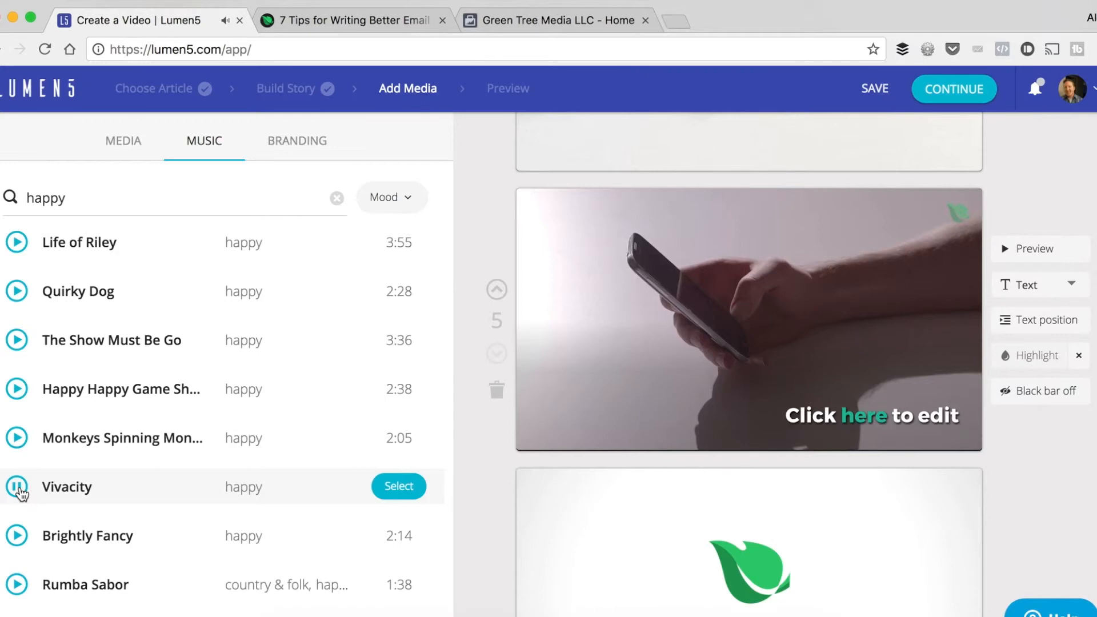
left_click(18, 488)
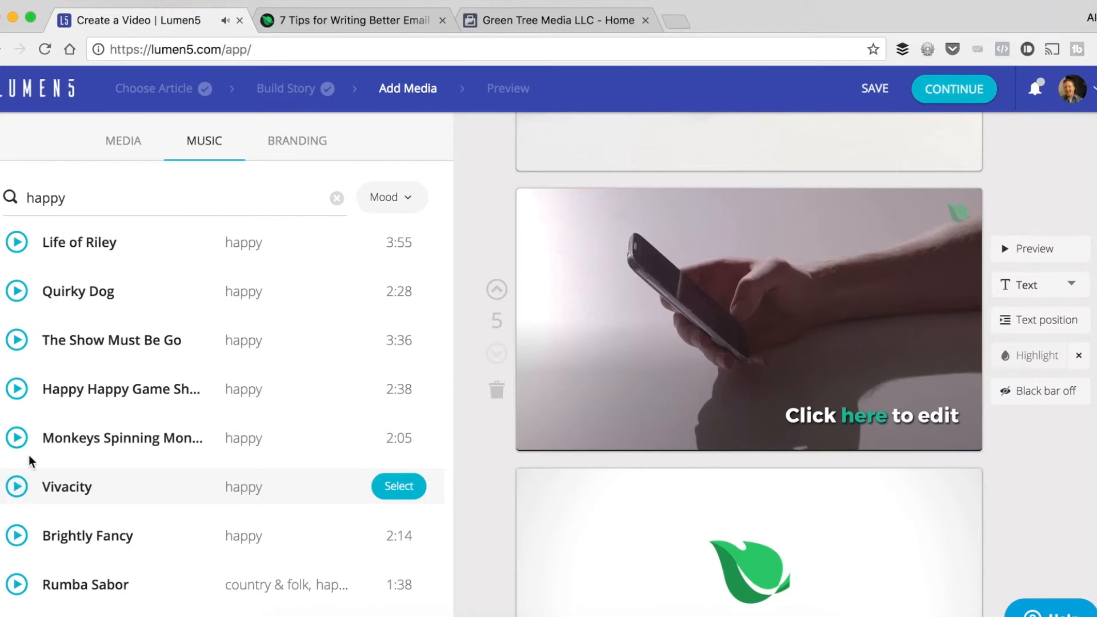
Choose "The Show Must Be Go" as the video's background music and look back over the scenes.
left_click(17, 340)
left_click(405, 341)
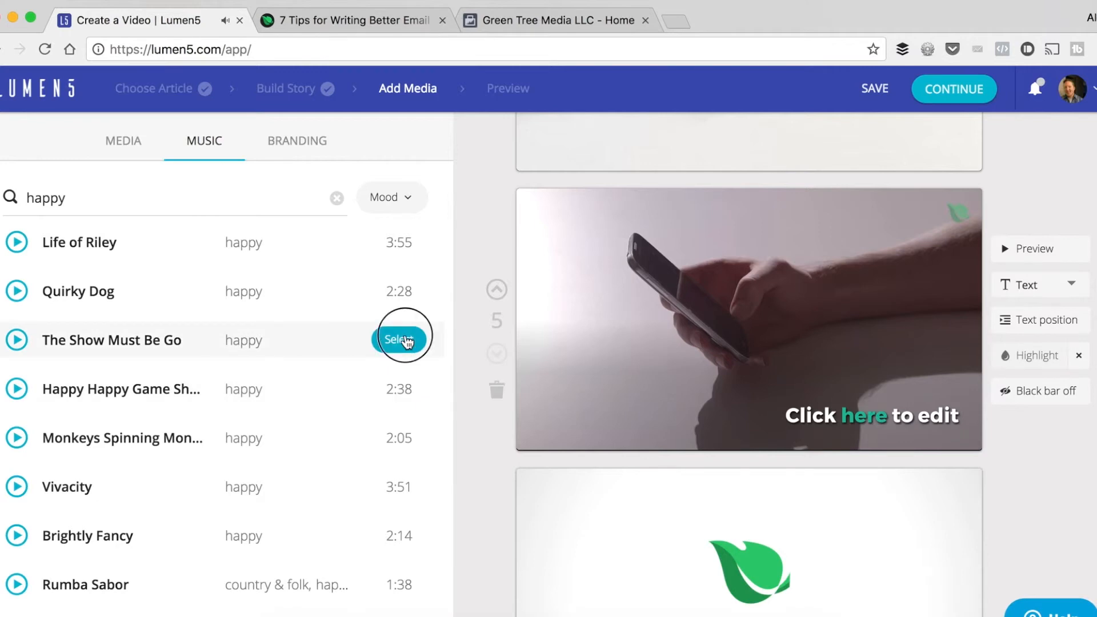
scroll(496, 275, "up", 2)
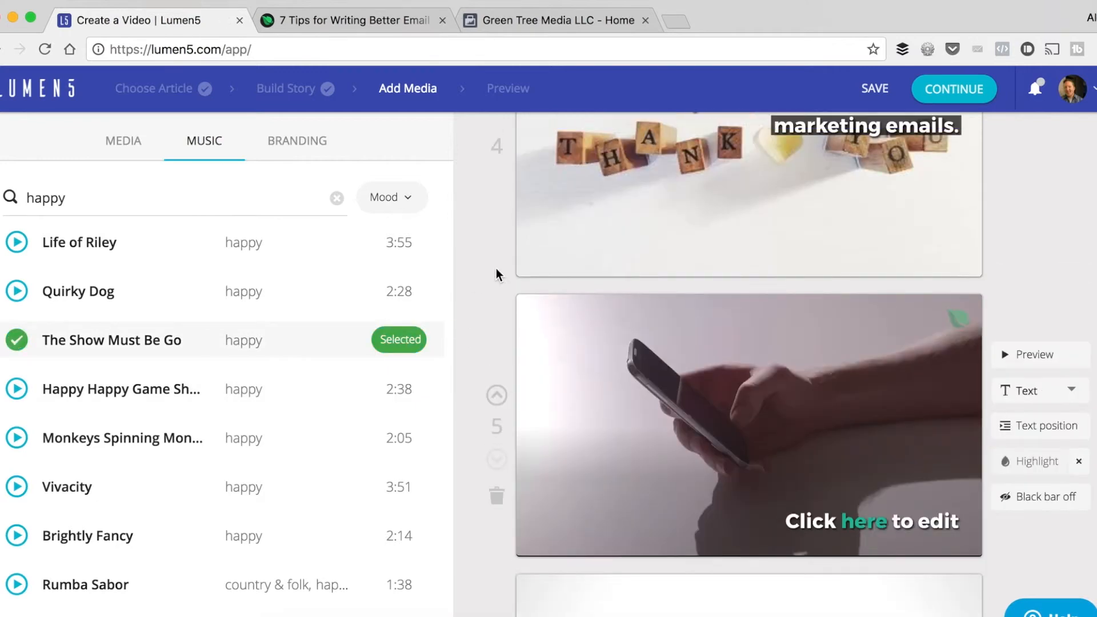
scroll(496, 274, "up", 1)
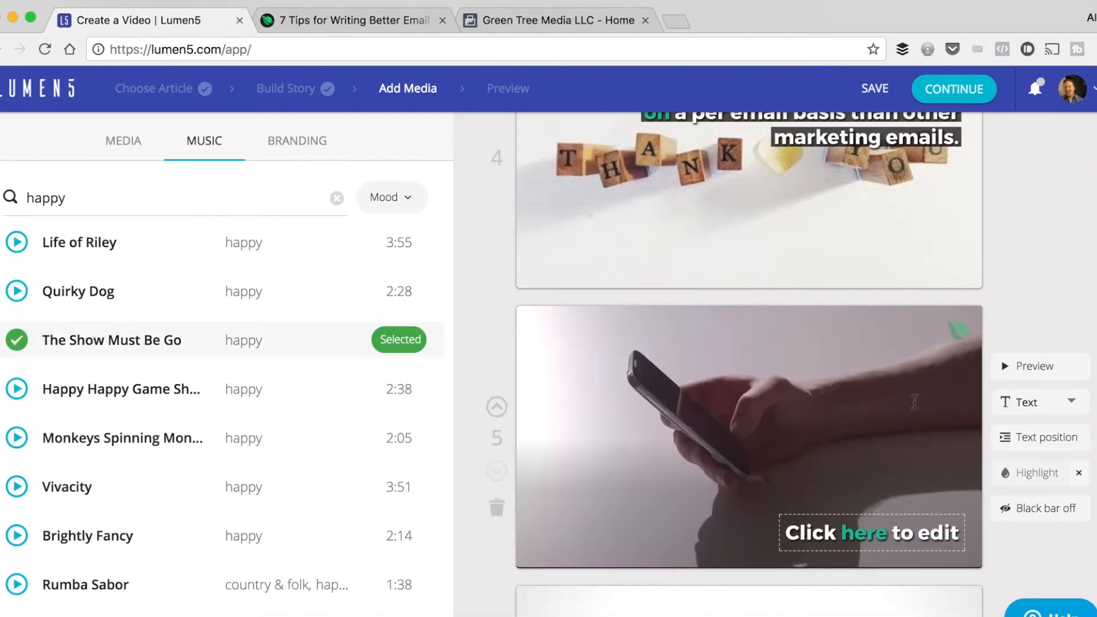
Continue to the publishing preview and publish the video with no square frame at 480p SD.
left_click(945, 92)
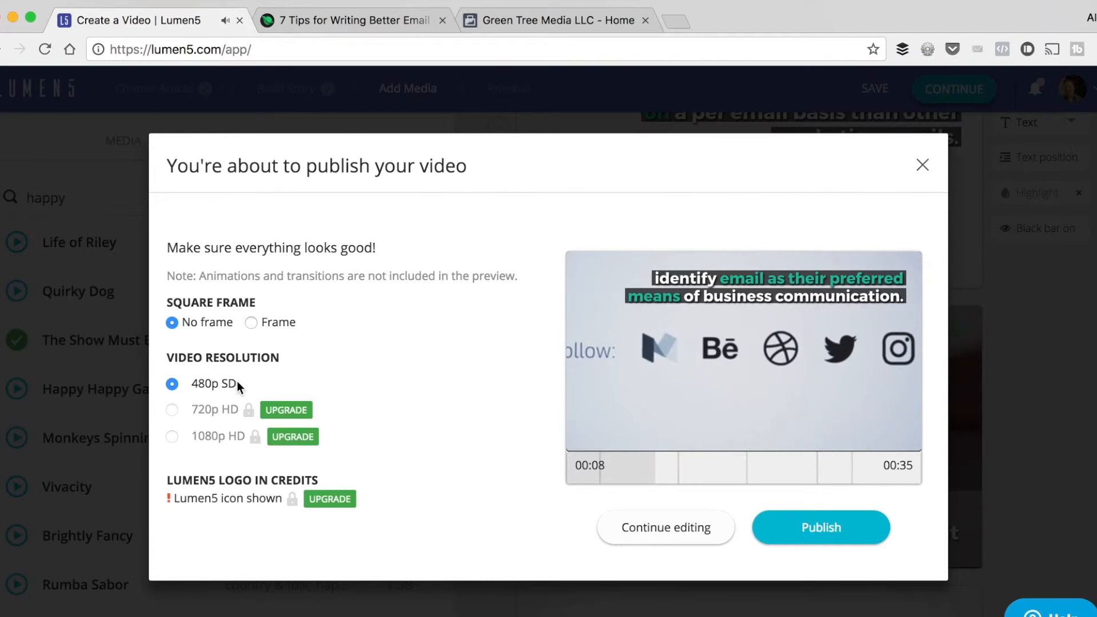
key("XF86AudioLowerVolume")
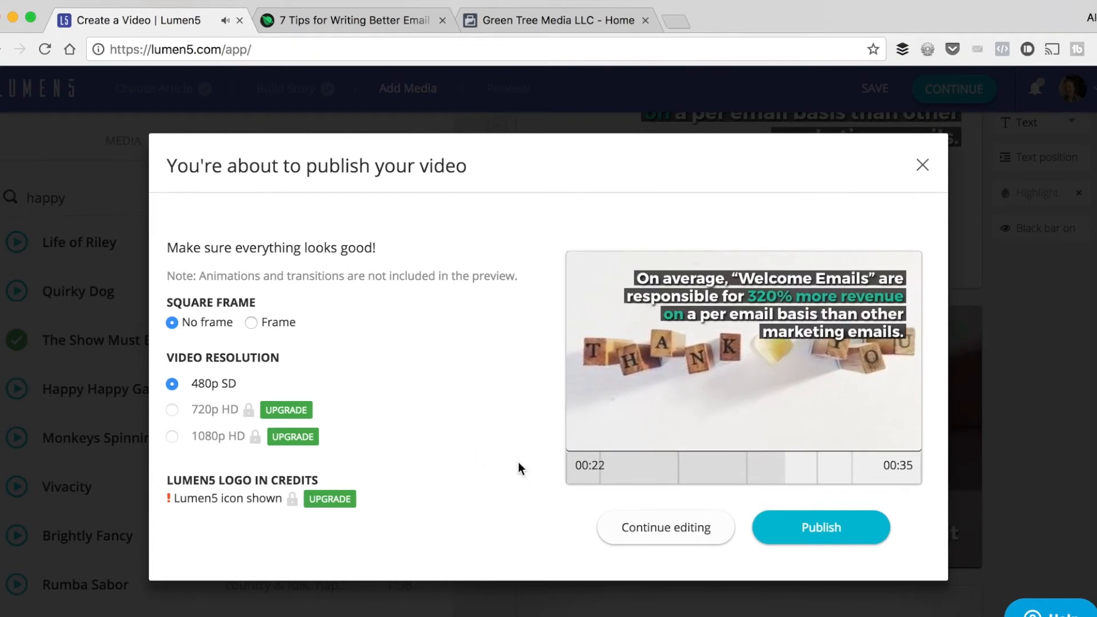
left_click(808, 526)
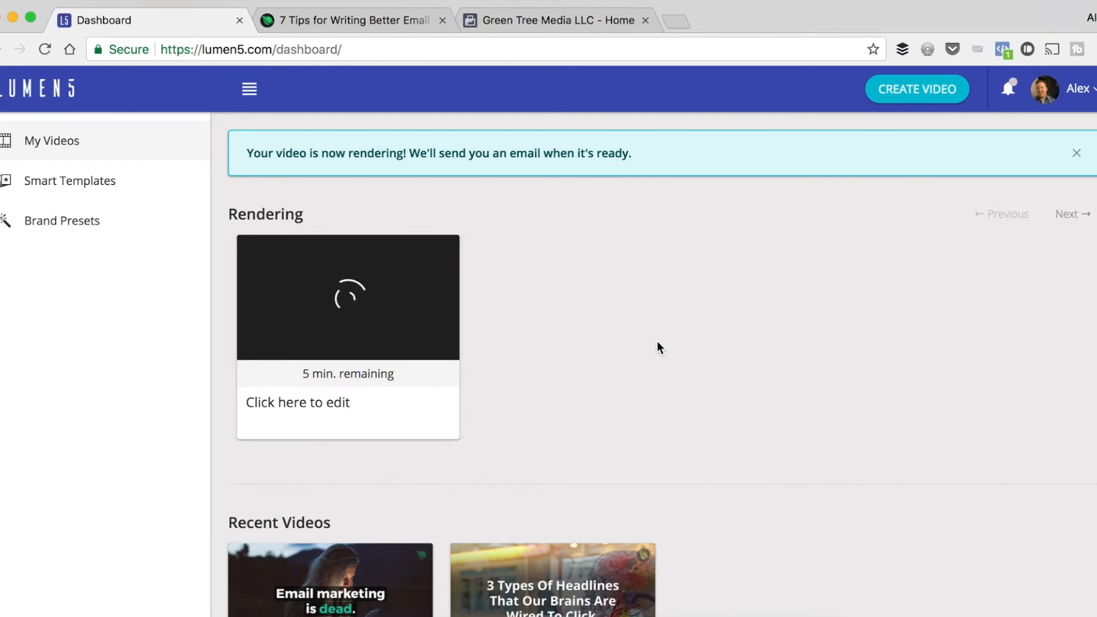
Open the recent video "Email marketing is dead." from the dashboard to see its sharing options.
scroll(657, 341, "down", 3)
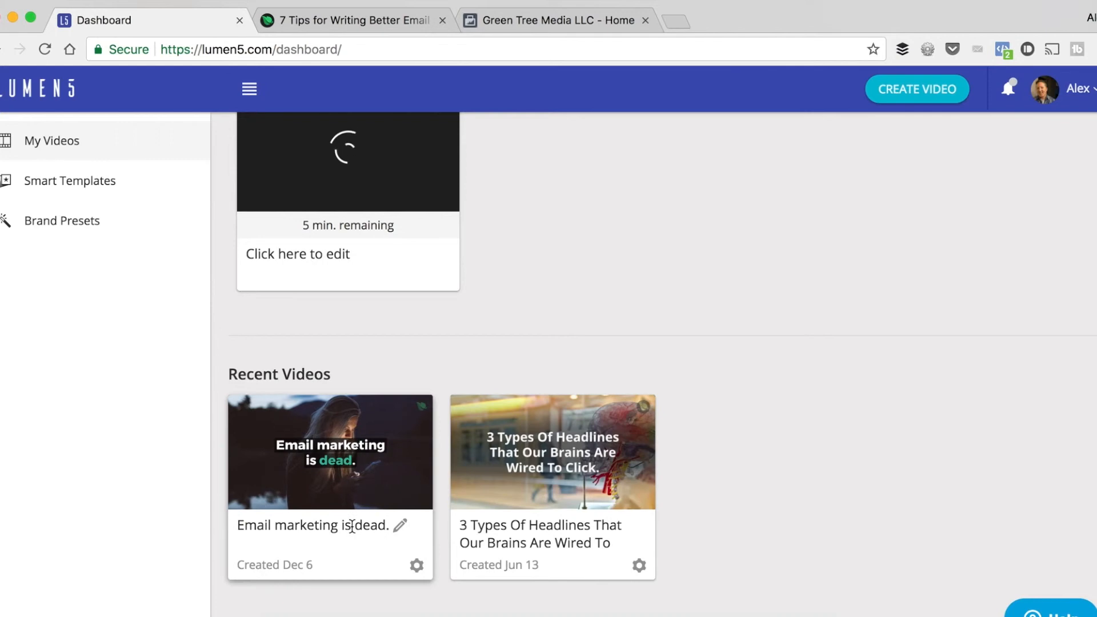
left_click(366, 495)
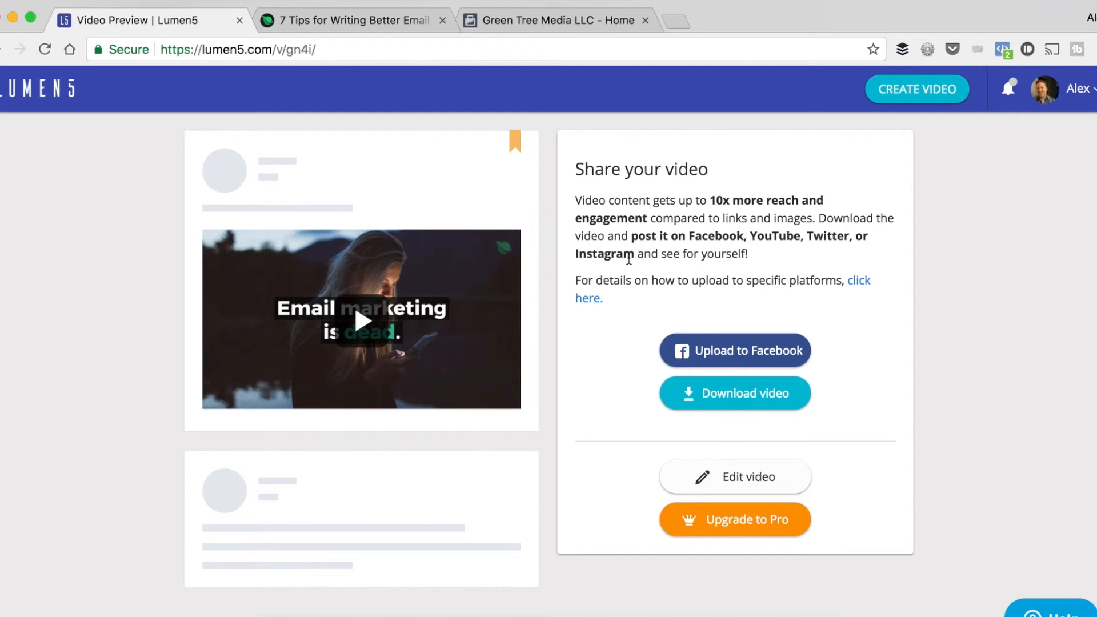
Prepare a Facebook upload of this video to the Green Tree Media LLC page with the title "title".
left_click(739, 344)
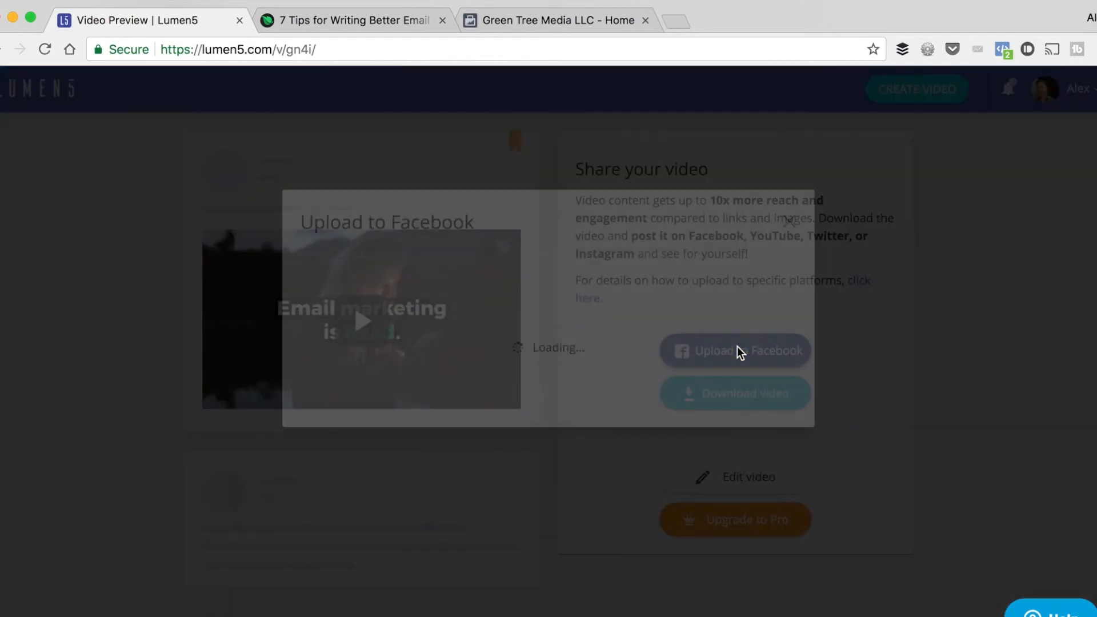
left_click(650, 275)
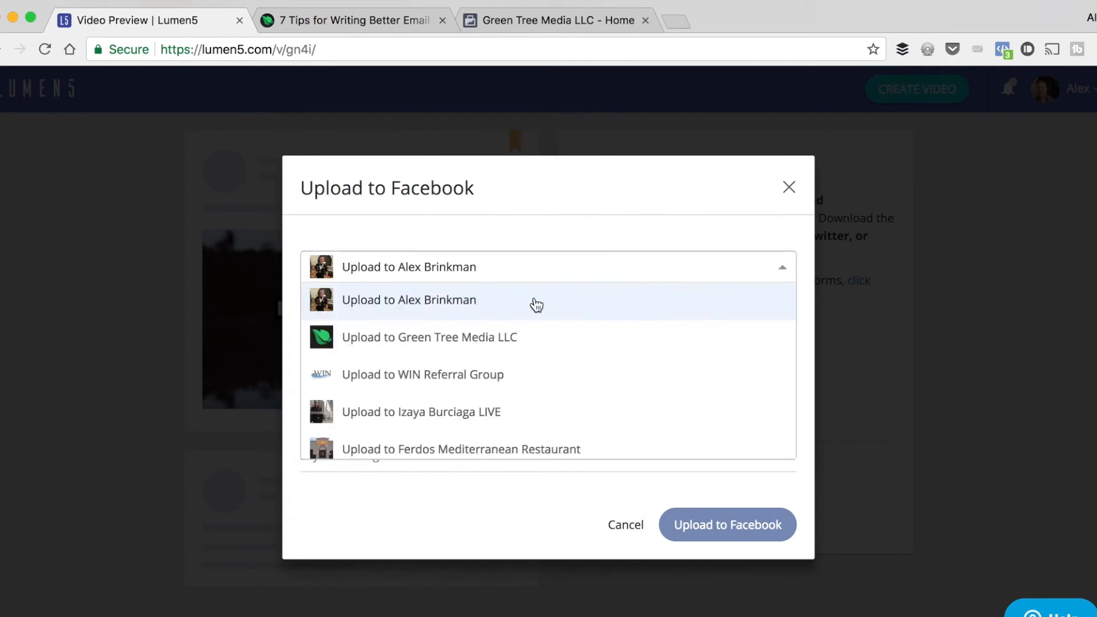
left_click(475, 336)
left_click(379, 360)
type("title")
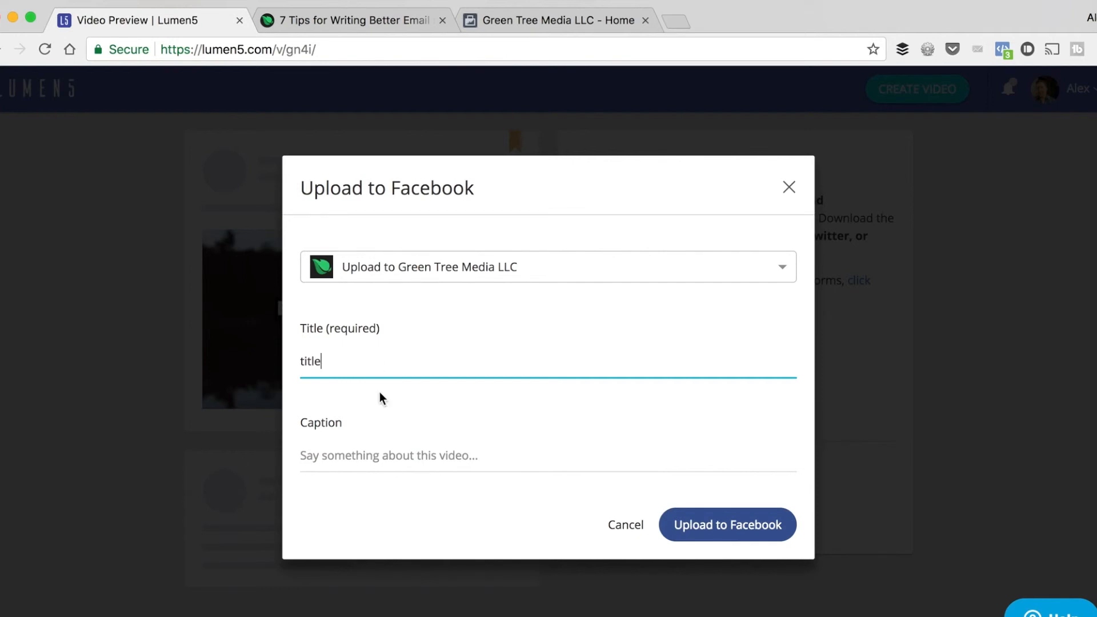
left_click(374, 454)
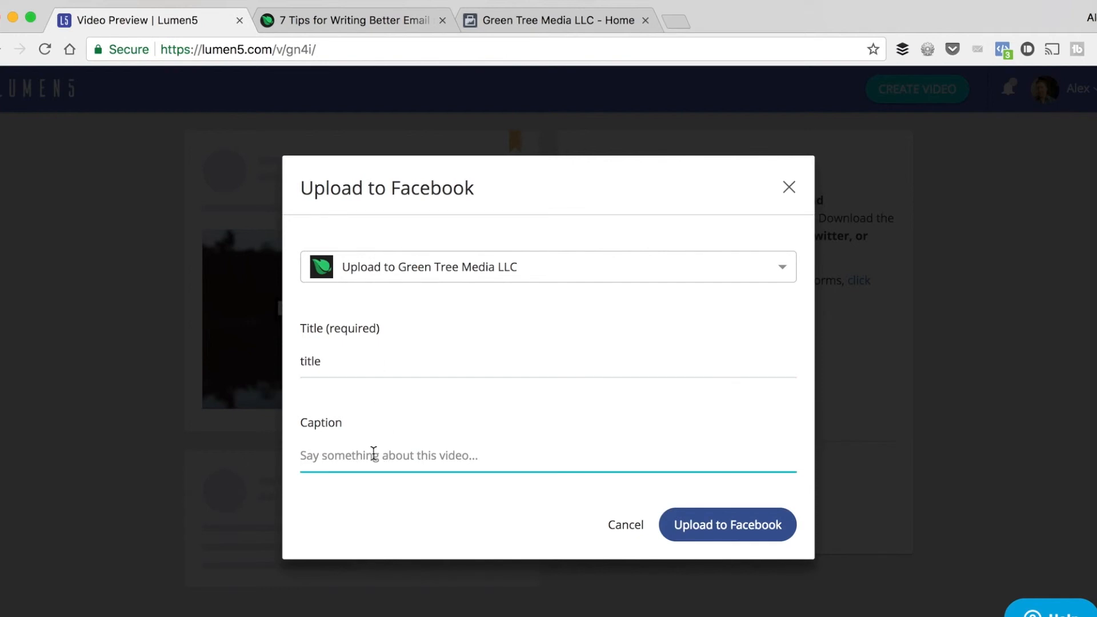
Examine the caption of the published video post on the Green Tree Media LLC Facebook page, then dismiss the upload form in Lumen5.
left_click(521, 25)
left_click_drag(291, 304, 447, 341)
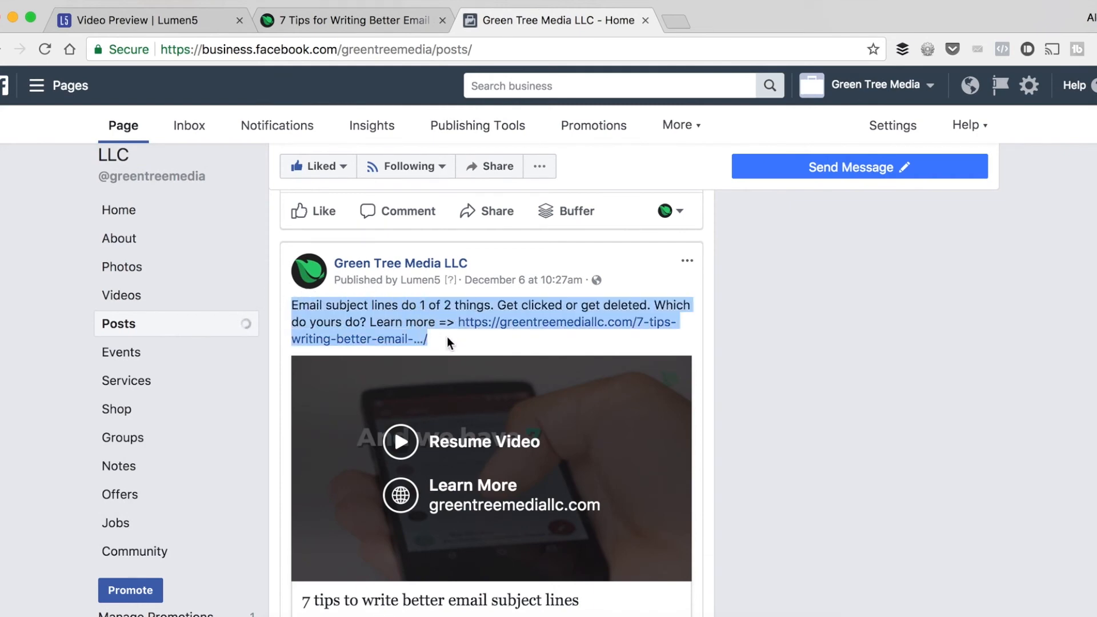
left_click(493, 338)
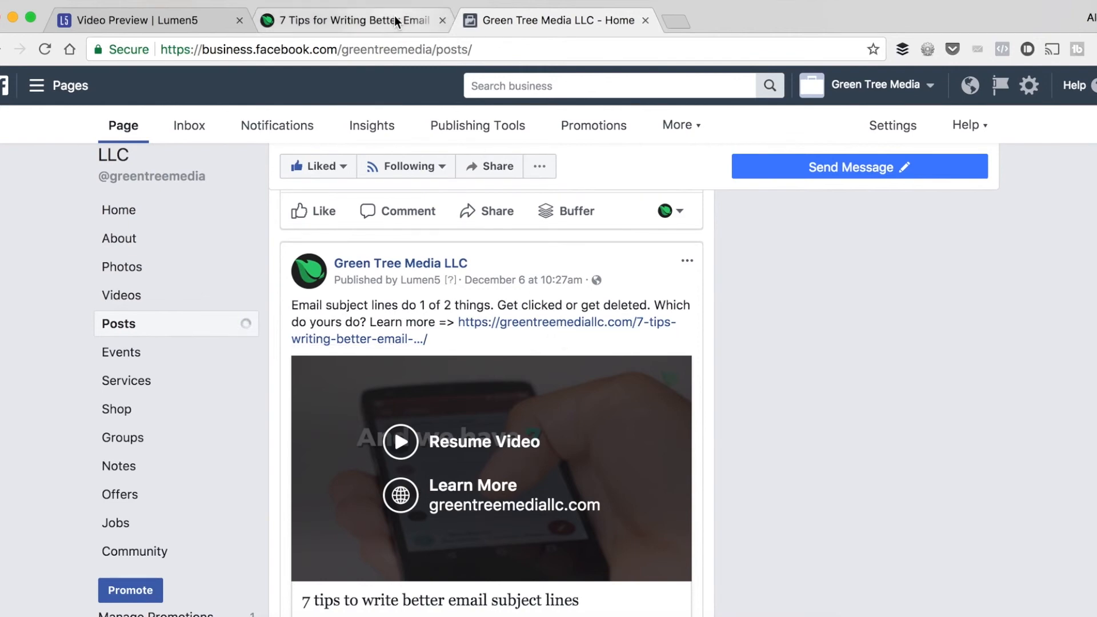
left_click(157, 23)
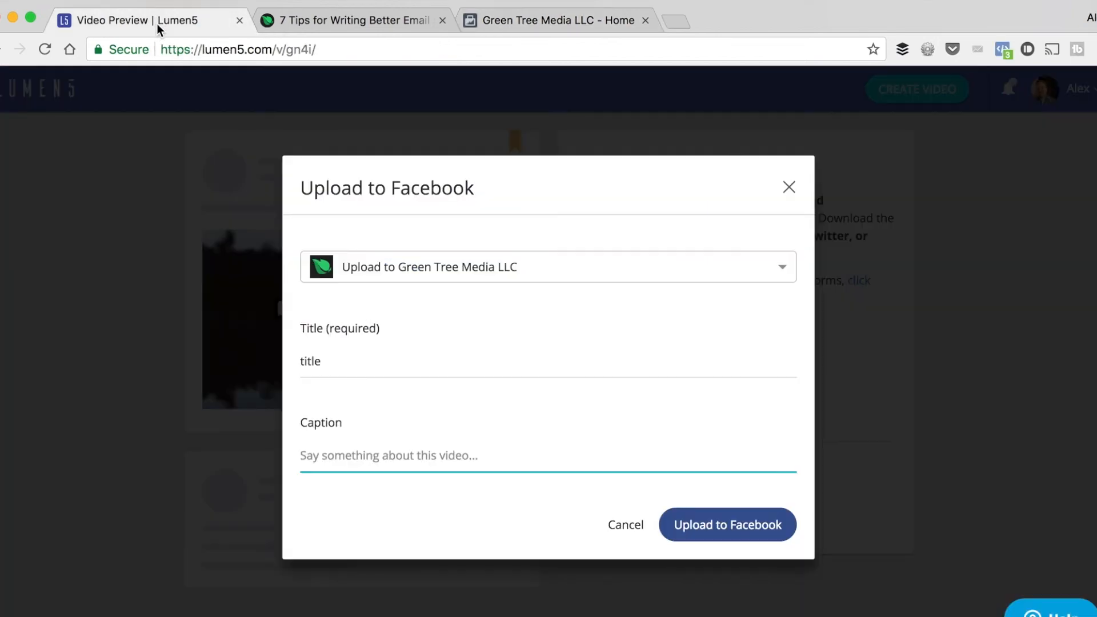
left_click(788, 187)
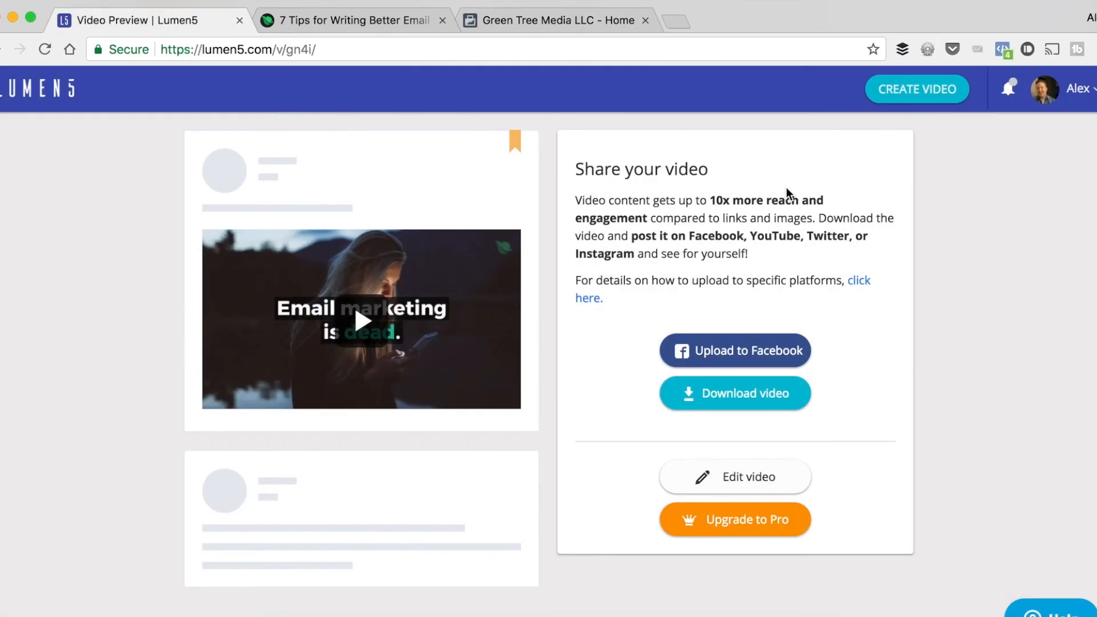